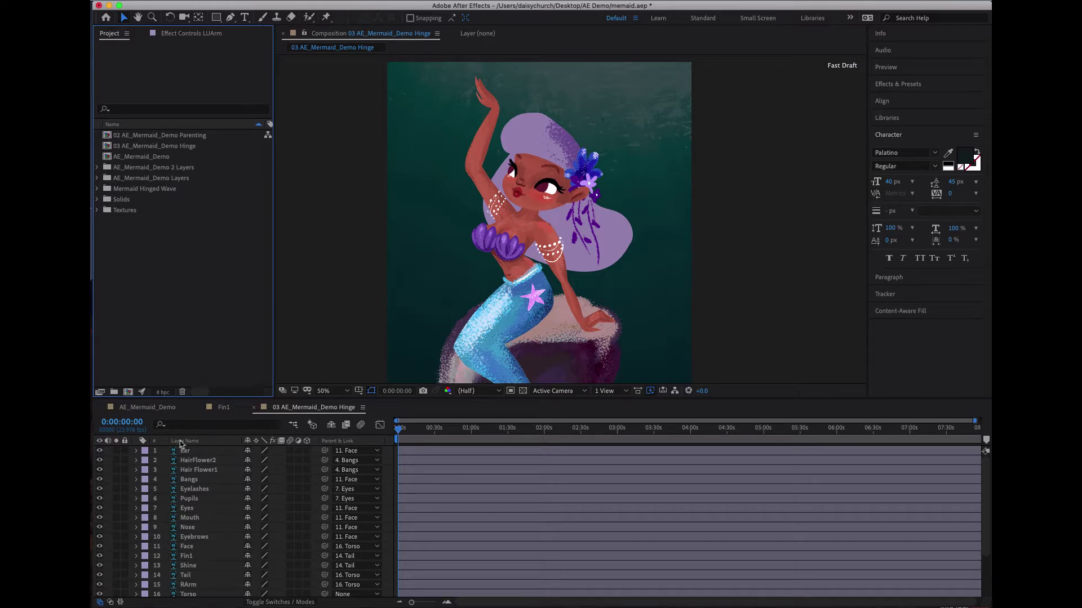
# Lock every layer except LHand, LArm and LUArm, and solo those three arm layers
pyautogui.moveTo(125, 450); pyautogui.dragTo(126, 587)
pyautogui.scroll(-5, 126, 588)
pyautogui.click(127, 536)
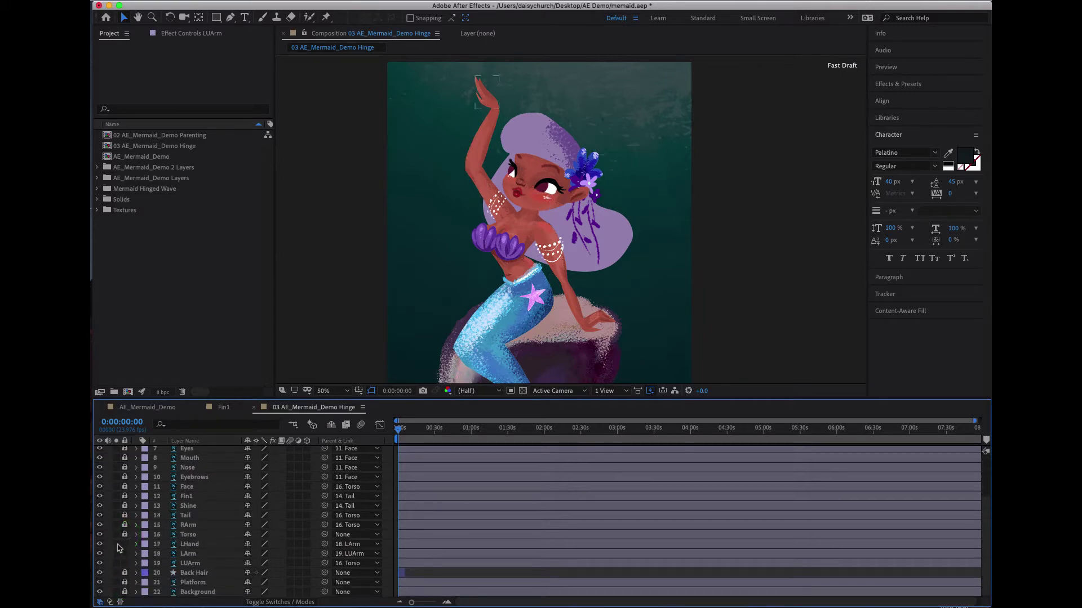
pyautogui.moveTo(117, 546)
pyautogui.mouseDown()
pyautogui.moveTo(117, 563)
pyautogui.moveTo(130, 559)
pyautogui.mouseUp()
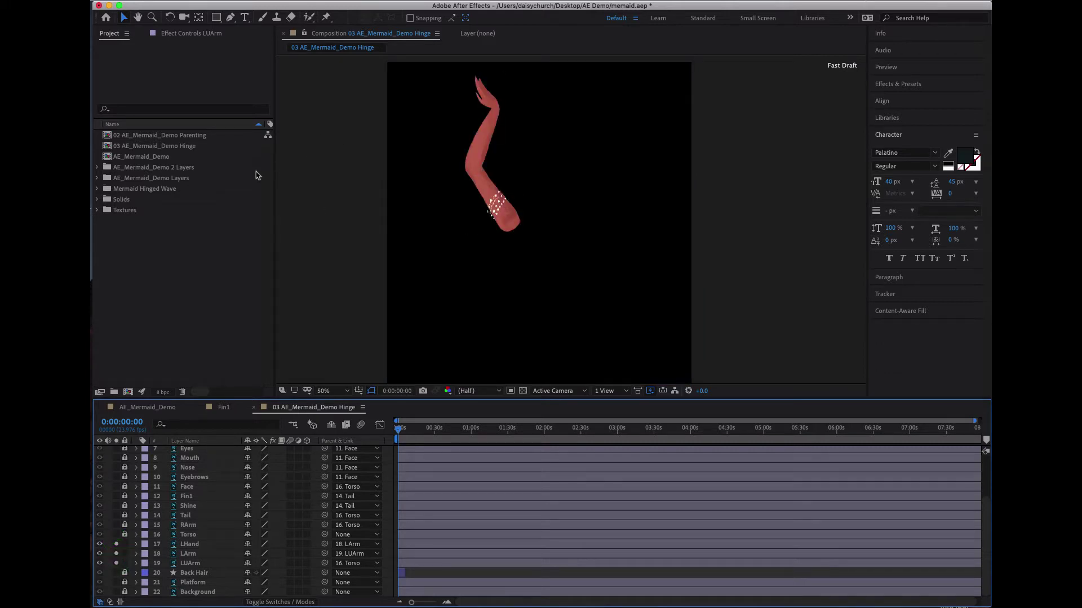
# Open the AE_Mermaid_Demo composition, play its waving animation for reference, and return to the 03 AE_Mermaid_Demo Hinge composition
pyautogui.doubleClick(189, 158)
pyautogui.moveTo(547, 429); pyautogui.dragTo(466, 411)
pyautogui.click(430, 355)
pyautogui.press('space')
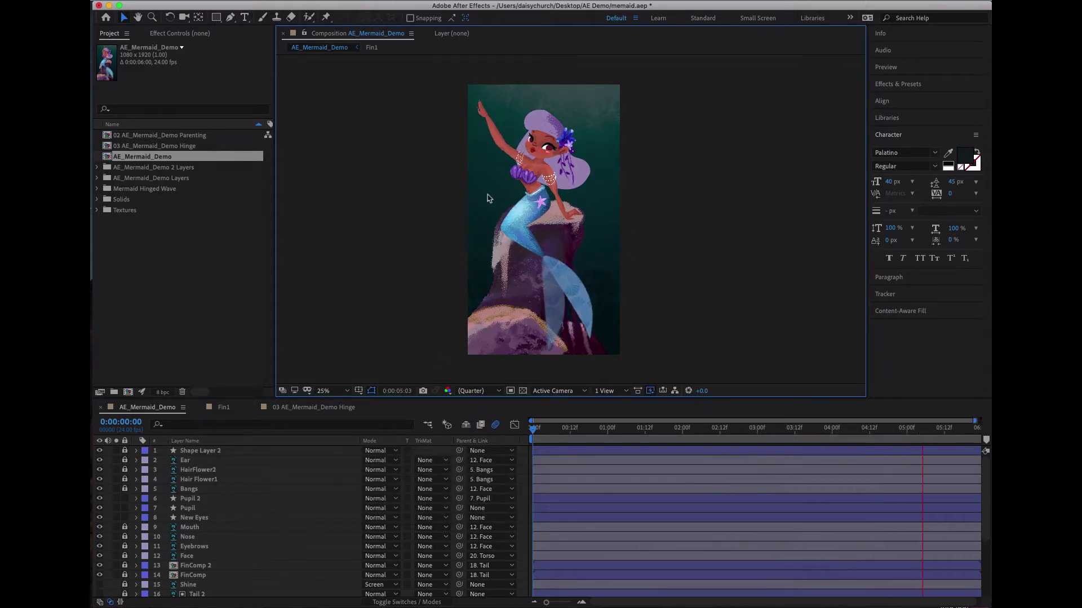
pyautogui.press('space')
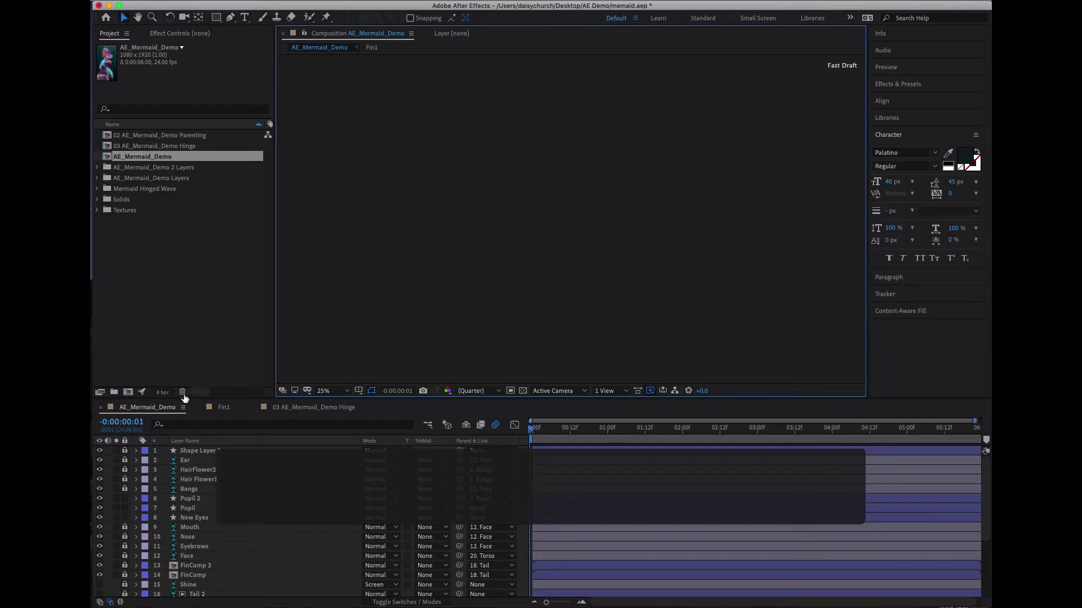
pyautogui.click(290, 410)
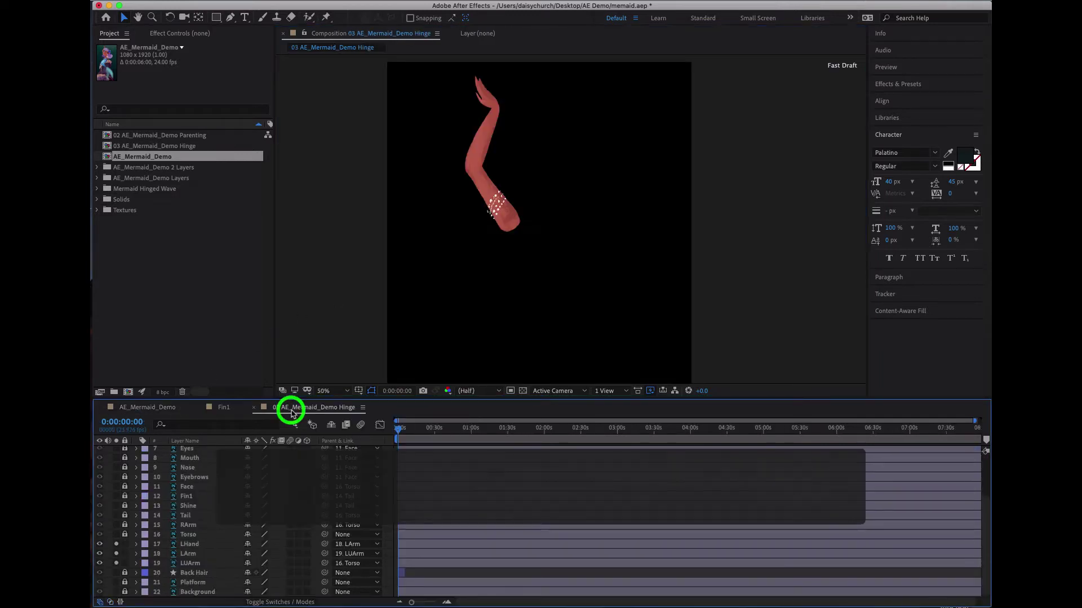
# Select the forearm, hand and upper arm pieces one after another to identify their layers and anchor points
pyautogui.click(485, 193)
pyautogui.click(488, 135)
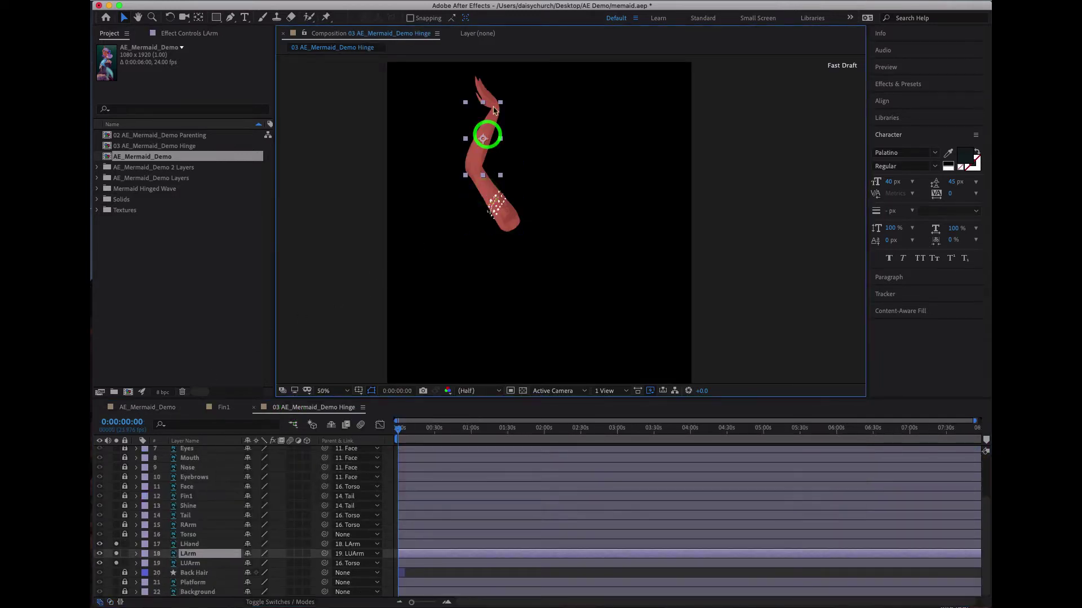
pyautogui.click(490, 95)
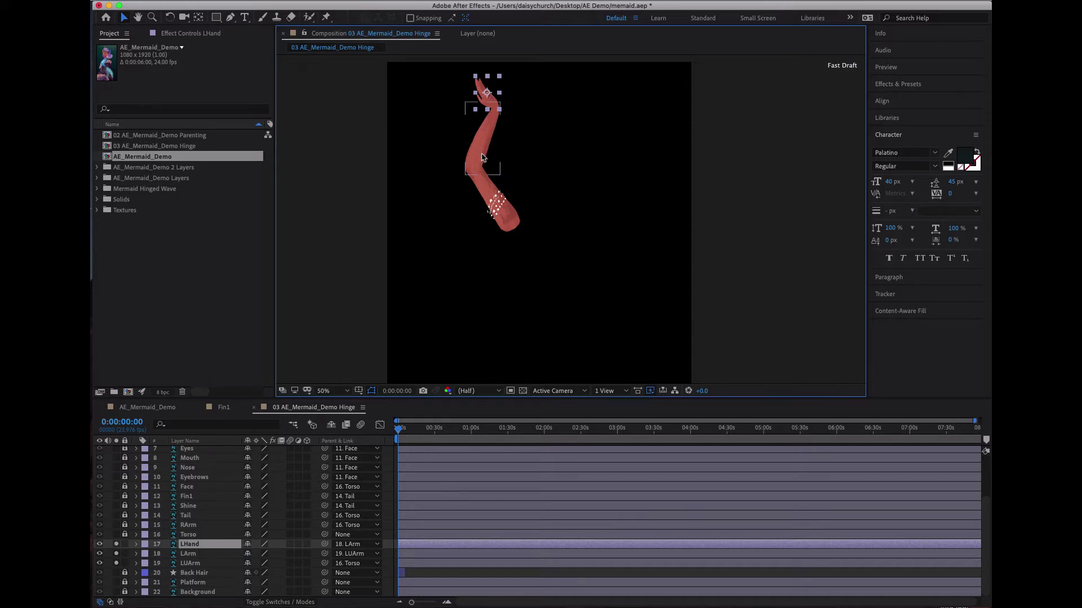
pyautogui.click(497, 215)
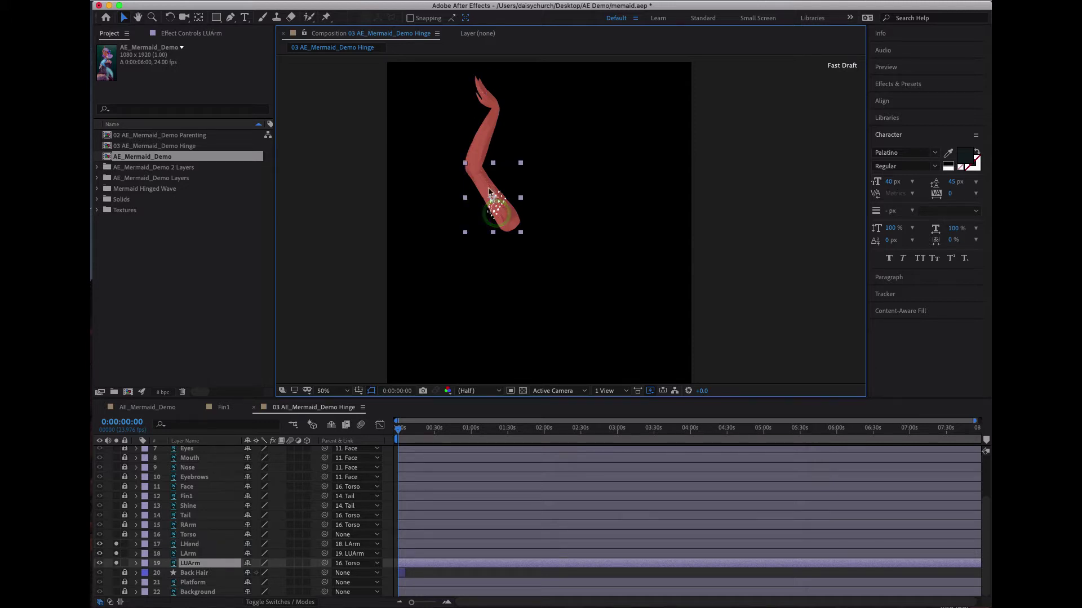
pyautogui.click(480, 142)
pyautogui.click(497, 204)
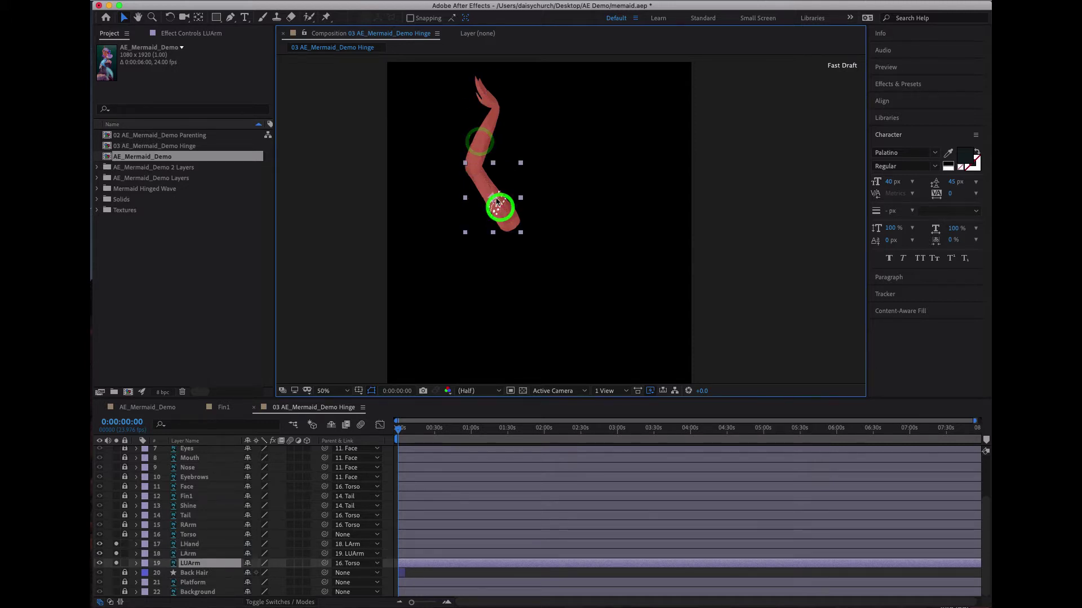
# Try rotating the LUArm and LHand layers about their centred anchor points, undoing each rotation
pyautogui.click(169, 17)
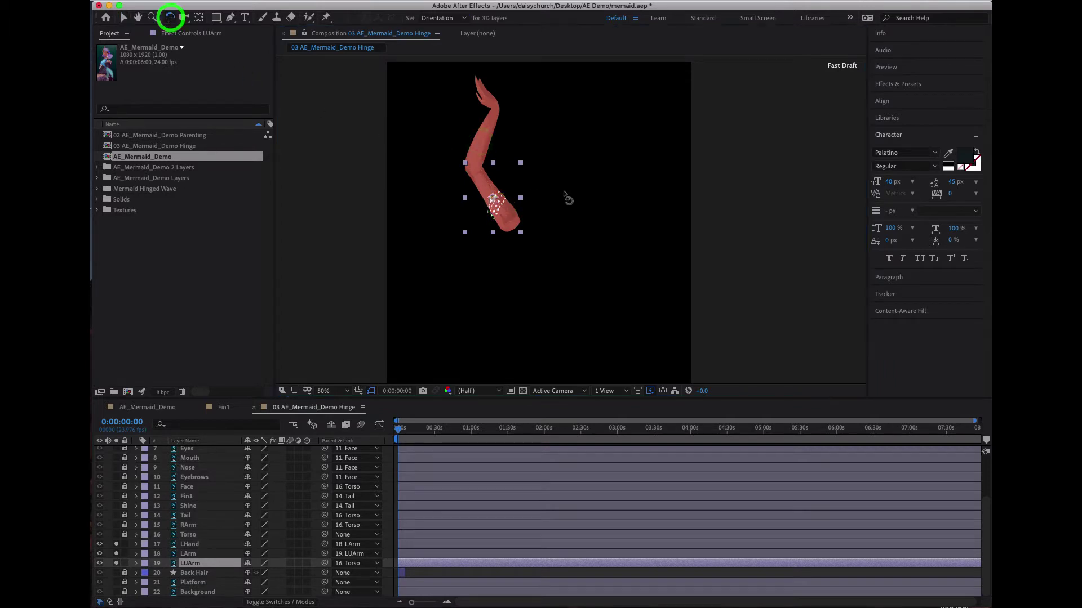
pyautogui.moveTo(523, 167); pyautogui.dragTo(530, 265)
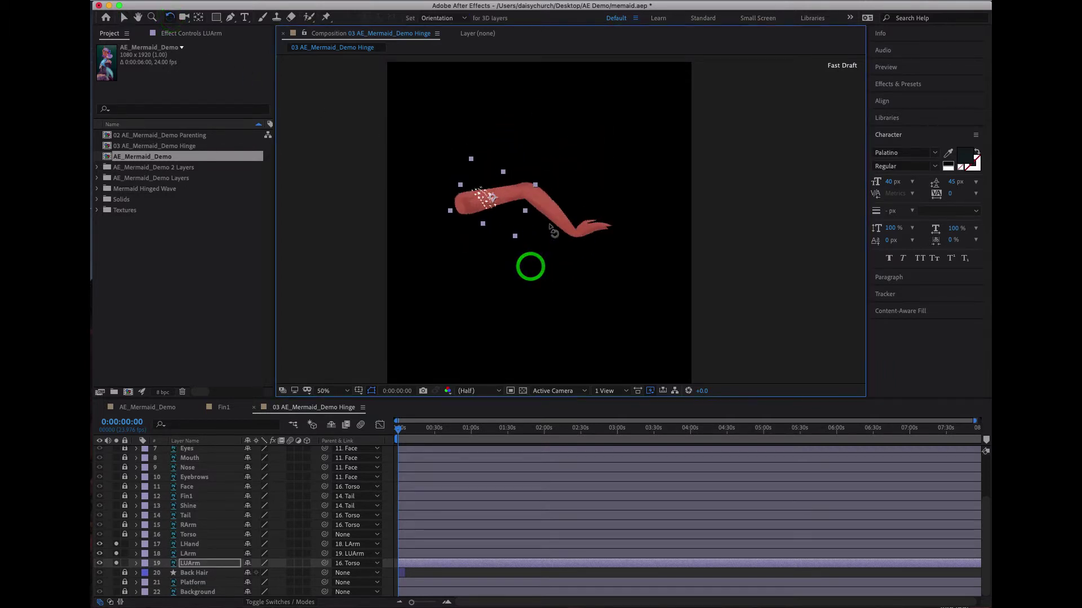
pyautogui.press('super+z')
pyautogui.moveTo(490, 86); pyautogui.dragTo(496, 163)
pyautogui.press('super+z')
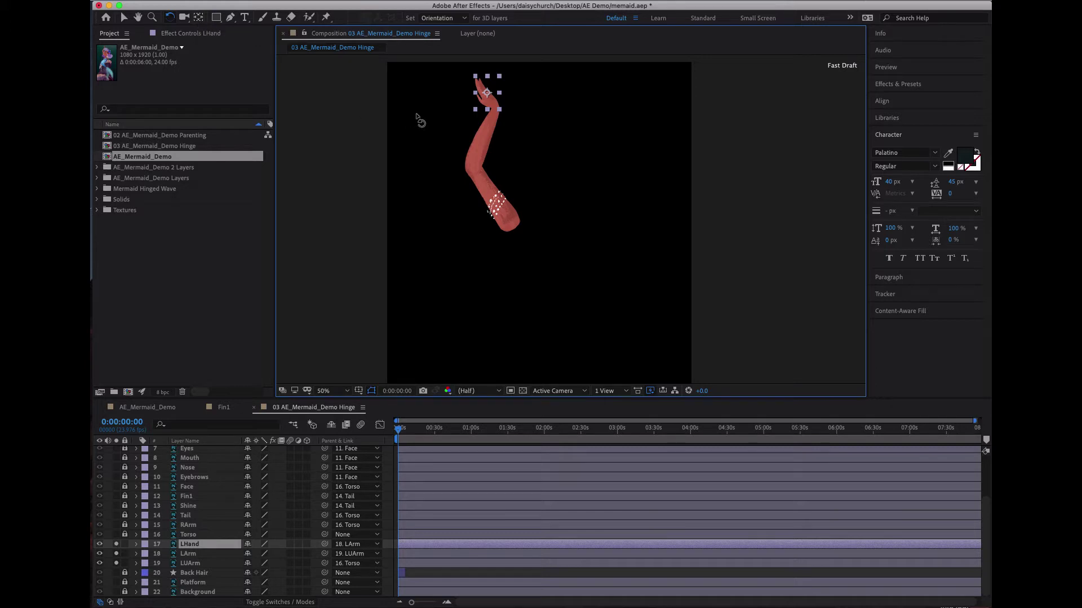
# Move the LHand layer's anchor point to the wrist with the Pan Behind (Anchor Point) tool
pyautogui.press('y')
pyautogui.press('y')
pyautogui.press('y')
pyautogui.press('y')
pyautogui.press('y')
pyautogui.press('y')
pyautogui.press('y')
pyautogui.press('y')
pyautogui.press('y')
pyautogui.press('y')
pyautogui.press('y')
pyautogui.press('y')
pyautogui.press('y')
pyautogui.press('y')
pyautogui.press('y')
pyautogui.press('y')
pyautogui.press('y')
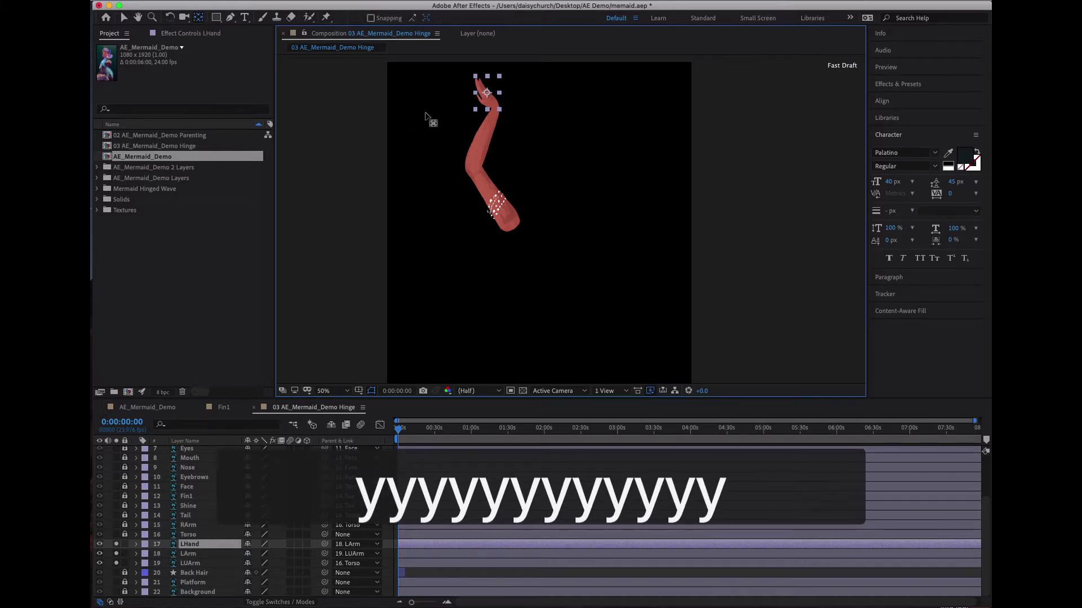
pyautogui.press('y')
pyautogui.press('y')
pyautogui.press('y')
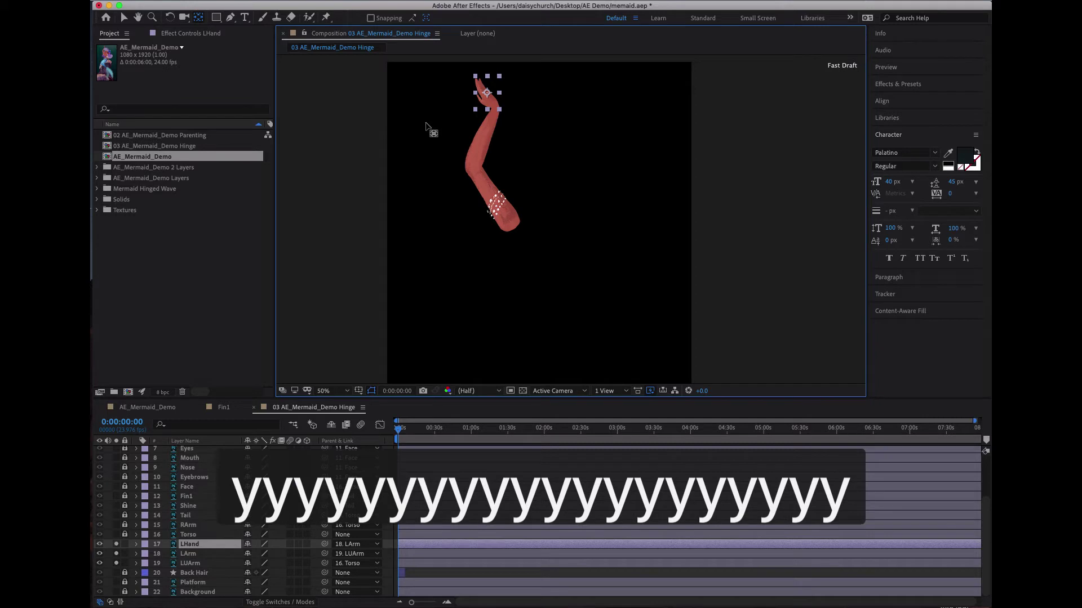
pyautogui.moveTo(487, 93); pyautogui.dragTo(496, 106)
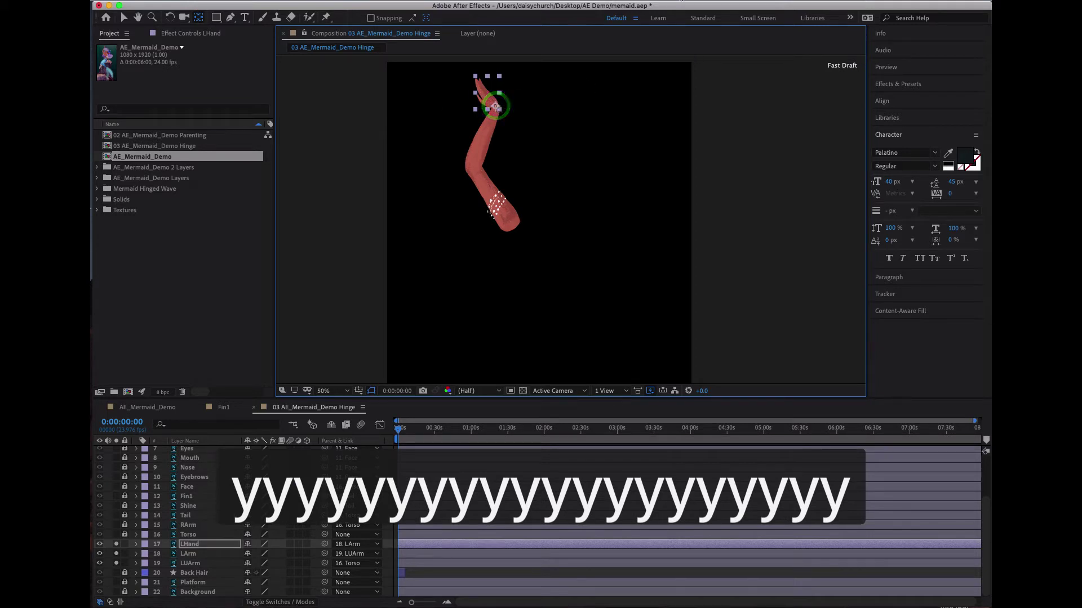
pyautogui.click(673, 2)
pyautogui.click(694, 47)
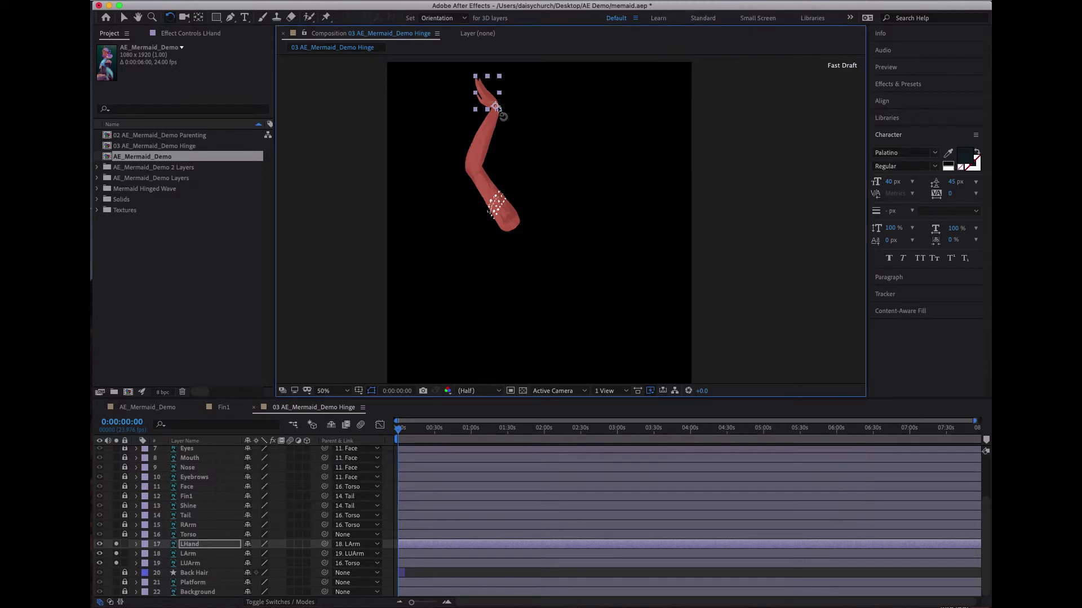
# Move the LArm layer's anchor point to the elbow and the LUArm layer's anchor point to the shoulder
pyautogui.click(483, 138)
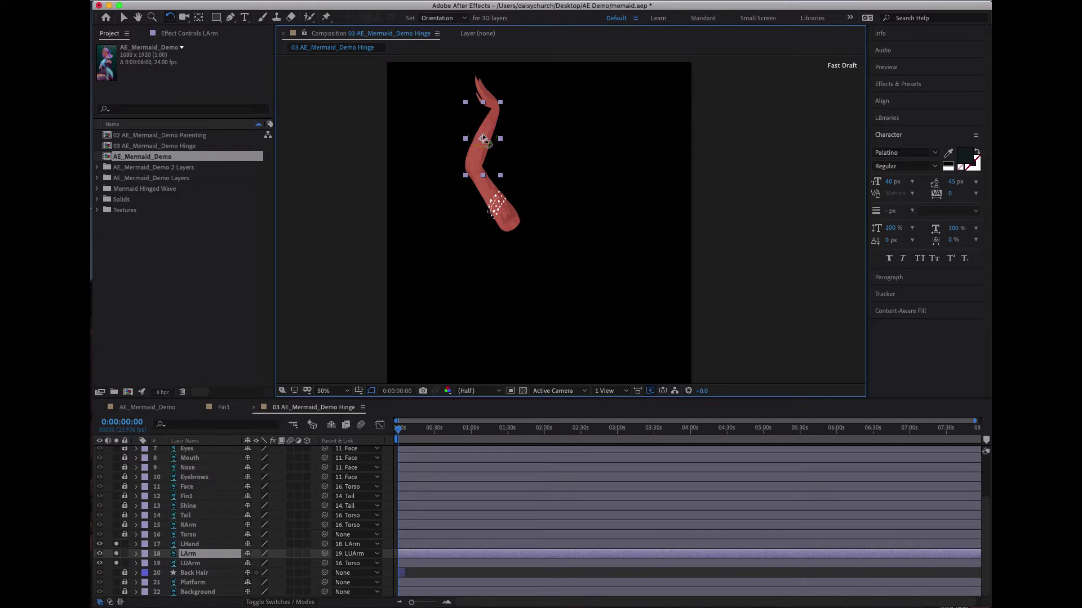
pyautogui.press('y')
pyautogui.moveTo(483, 138); pyautogui.dragTo(512, 224)
pyautogui.click(508, 215)
pyautogui.press('y')
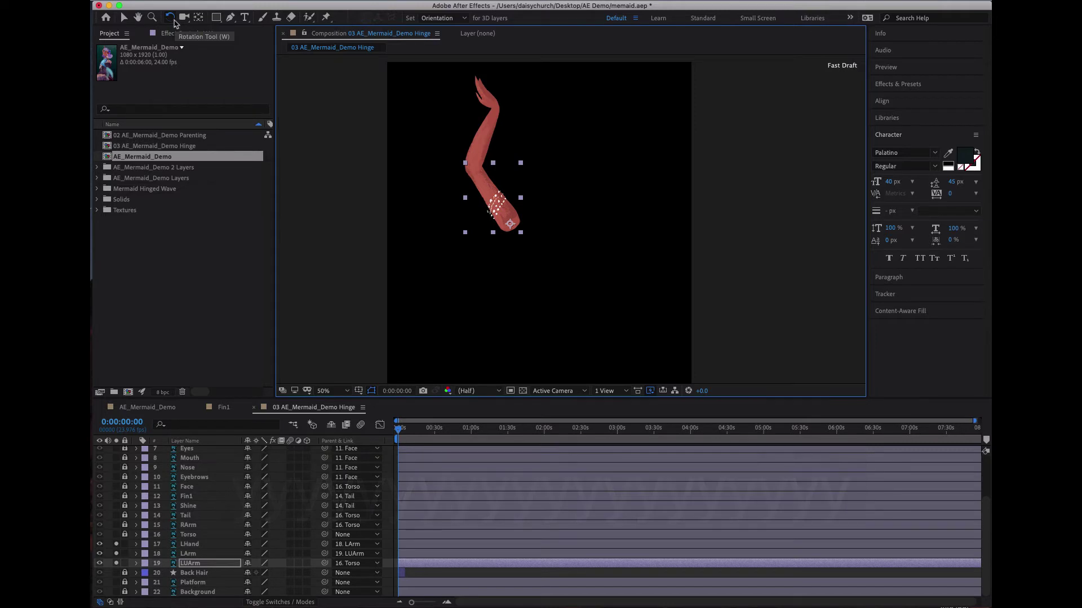
# Try rotating the arm pieces about their relocated joints with the Rotation tool, undoing each test rotation
pyautogui.moveTo(471, 174); pyautogui.dragTo(518, 90)
pyautogui.press('super+z')
pyautogui.press('super+z')
pyautogui.click(486, 89)
pyautogui.press('super+z')
pyautogui.click(498, 201)
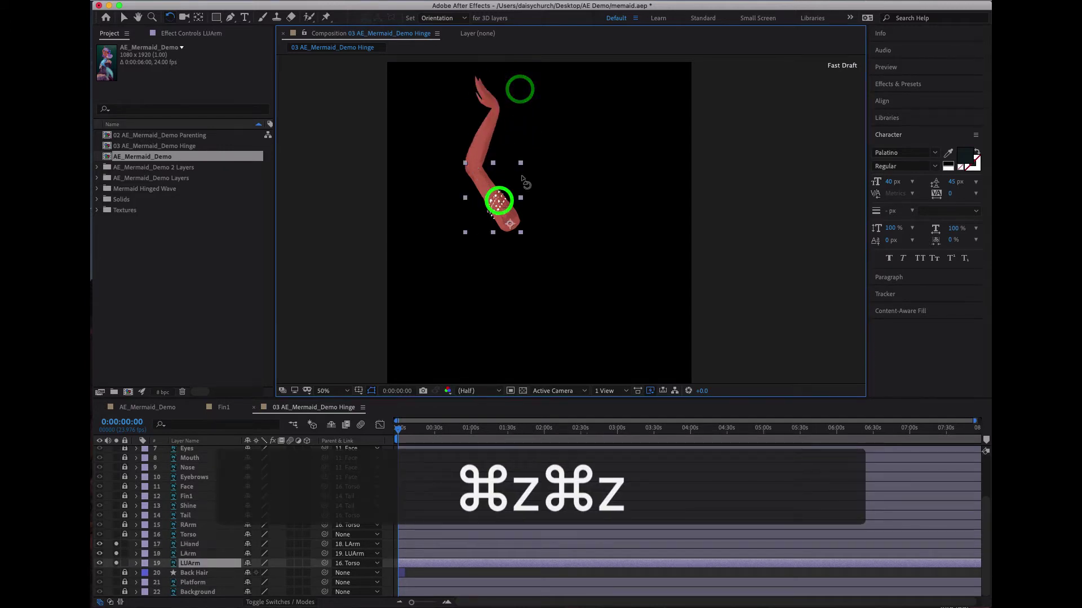
pyautogui.moveTo(542, 179)
pyautogui.mouseDown()
pyautogui.moveTo(554, 193)
pyautogui.moveTo(507, 152)
pyautogui.moveTo(550, 181)
pyautogui.mouseUp()
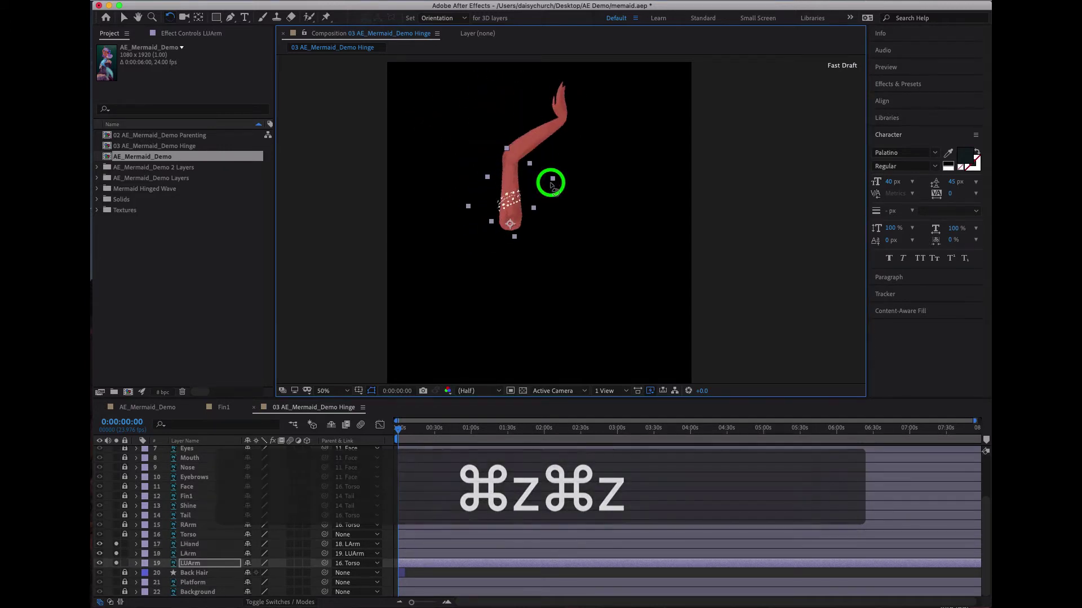
pyautogui.press('super+z')
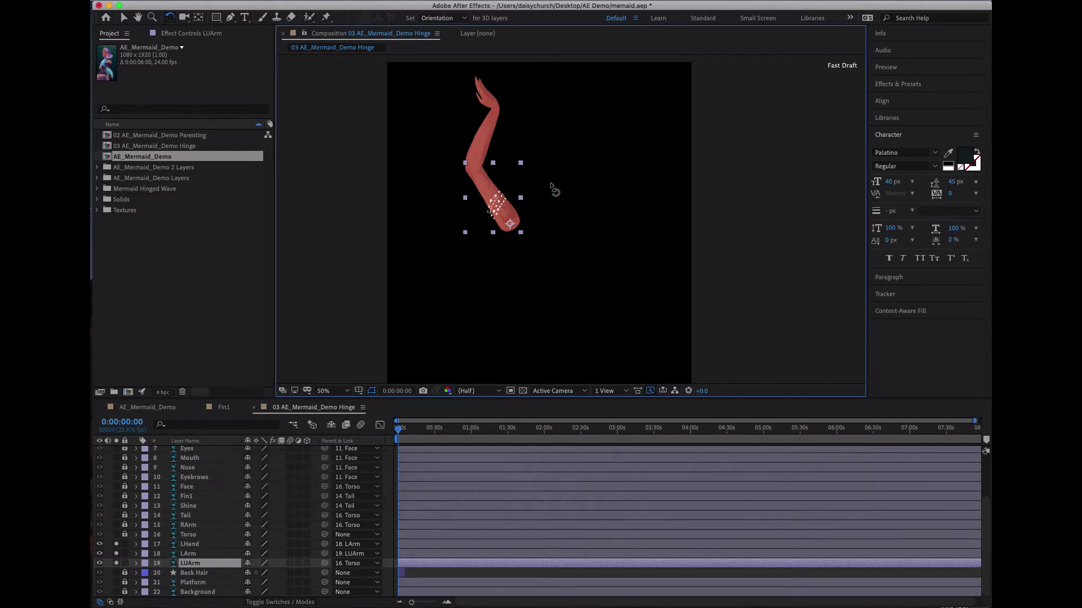
# Try rotating the arm pieces at different times without keyframes, scrub the timeline, and undo the rotations
pyautogui.click(511, 433)
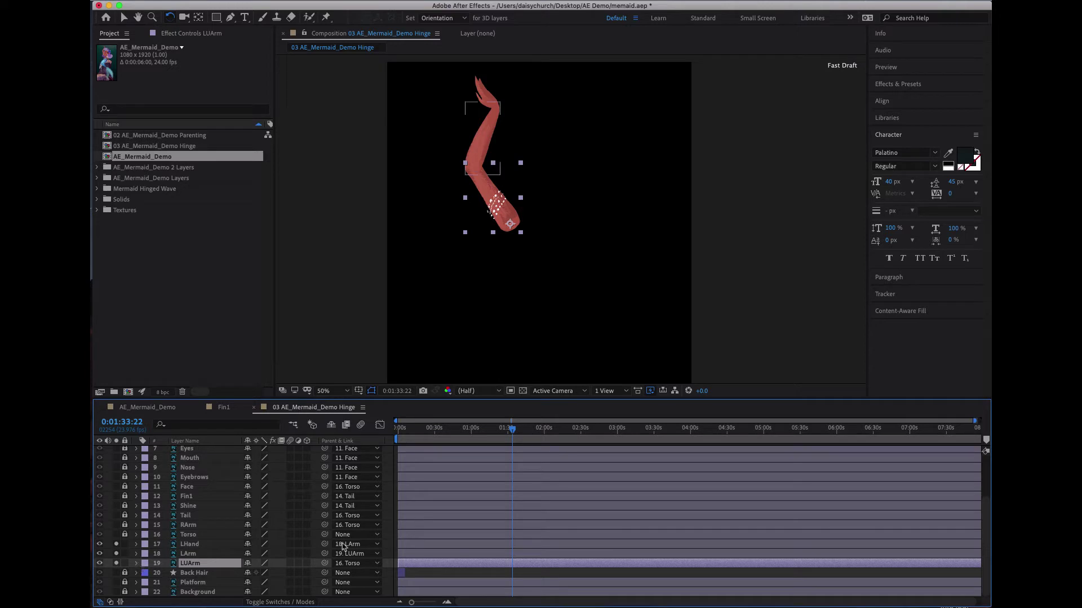
pyautogui.moveTo(432, 430); pyautogui.dragTo(384, 426)
pyautogui.moveTo(523, 162); pyautogui.dragTo(554, 178)
pyautogui.click(503, 433)
pyautogui.moveTo(502, 147); pyautogui.dragTo(462, 167)
pyautogui.moveTo(499, 429); pyautogui.dragTo(342, 418)
pyautogui.press('super+z')
pyautogui.press('super+z')
# Reveal the Rotation property of LHand, LArm and LUArm and set a starting Rotation keyframe on each at 0:00:00:00
pyautogui.keyDown('shift'); pyautogui.click(201, 546); pyautogui.keyUp('shift')
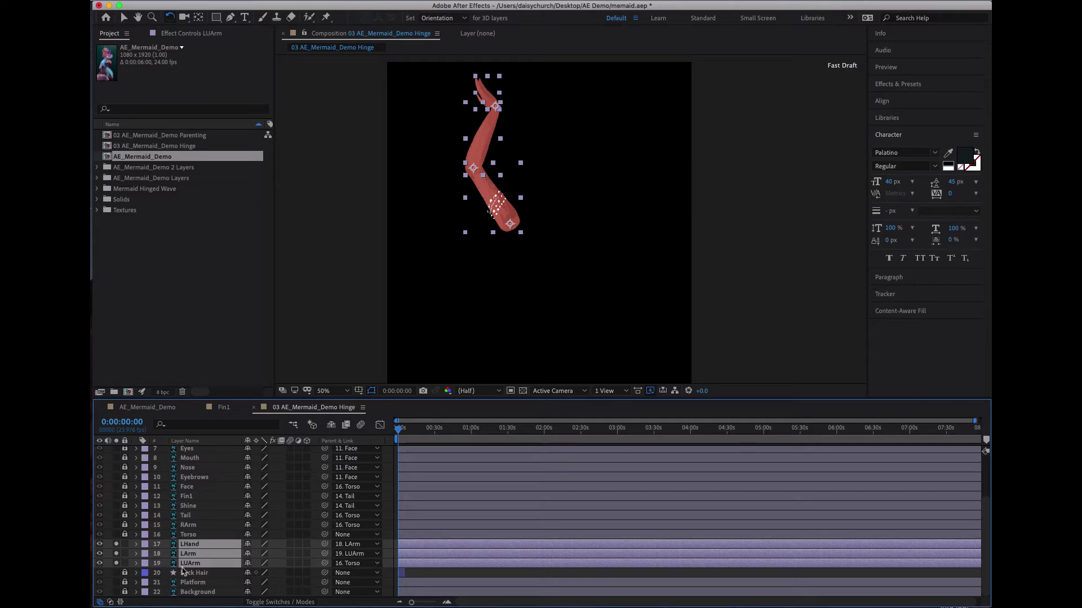
pyautogui.press('r')
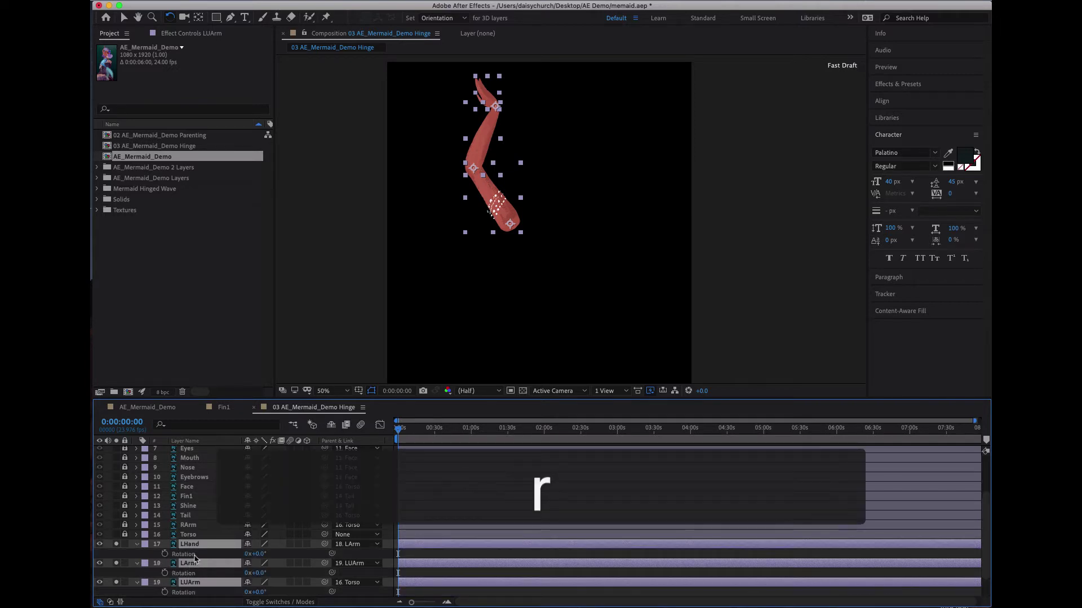
pyautogui.scroll(-2, 197, 559)
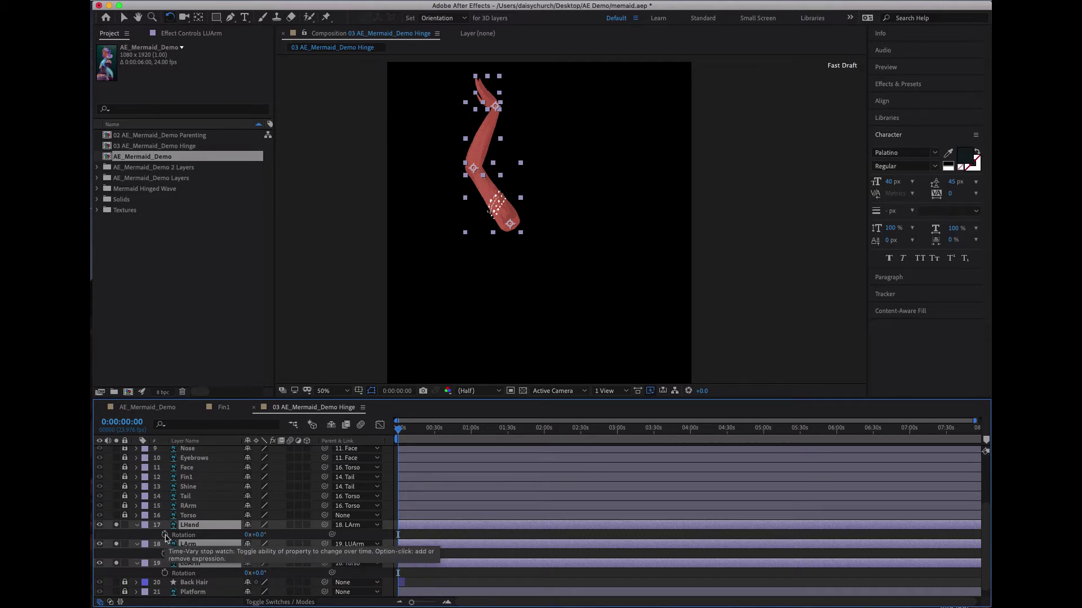
pyautogui.click(224, 540)
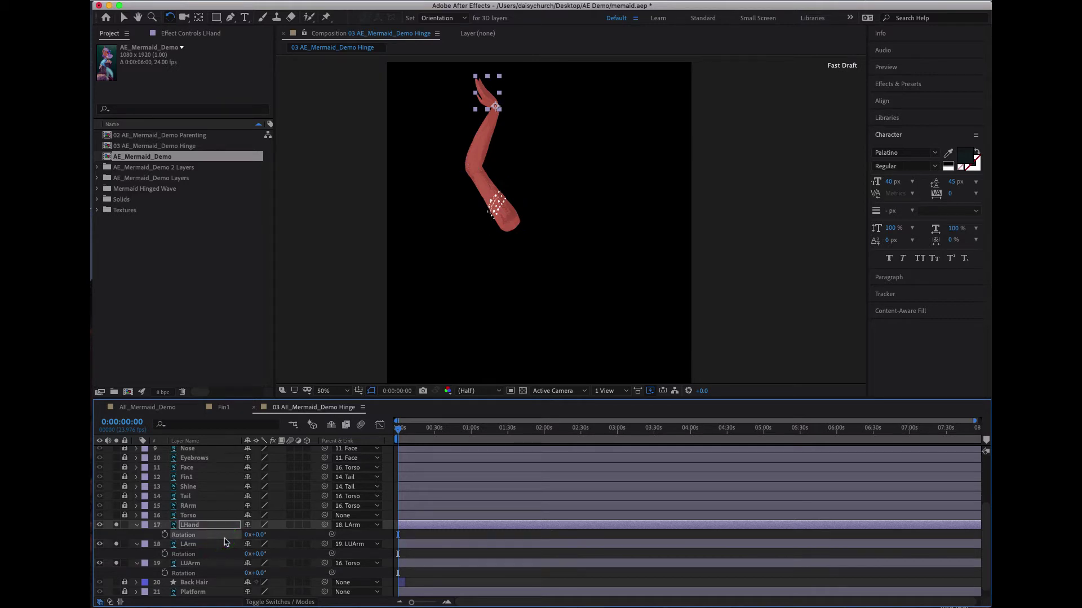
pyautogui.click(164, 534)
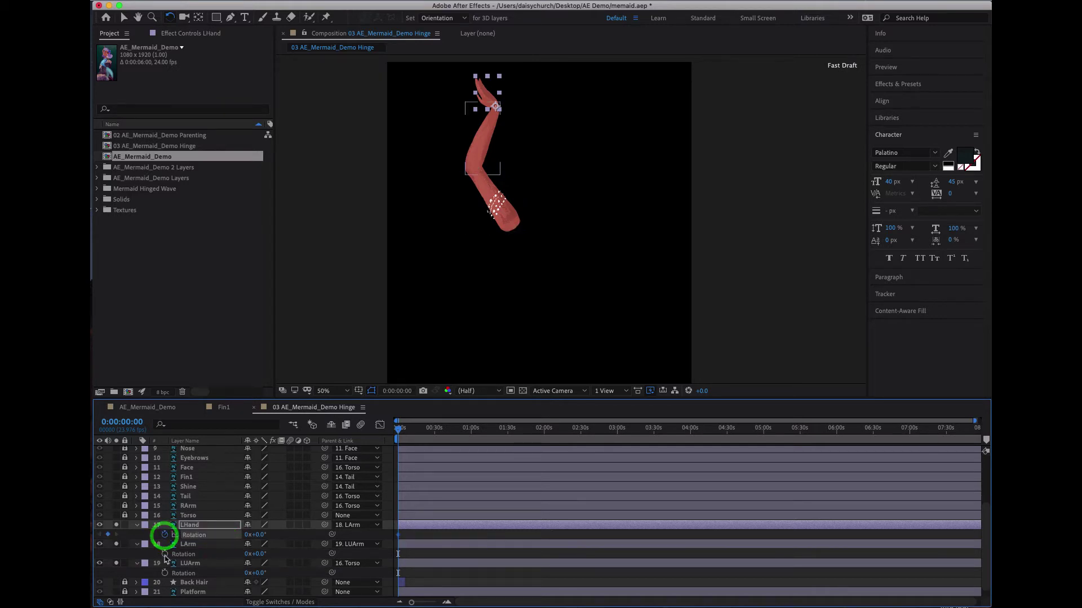
pyautogui.click(164, 554)
pyautogui.click(164, 573)
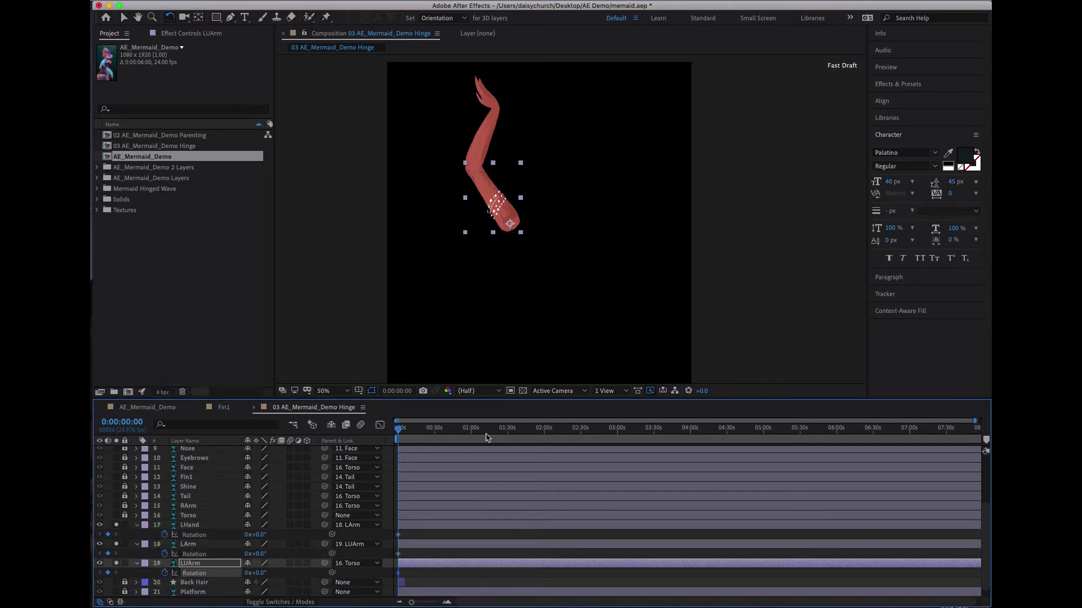
# Rotate LUArm clockwise around the 03:00 timeline mark to add a second Rotation keyframe, and return to the start
pyautogui.click(619, 432)
pyautogui.click(522, 163)
pyautogui.moveTo(522, 164); pyautogui.dragTo(549, 176)
pyautogui.click(617, 432)
pyautogui.moveTo(617, 432); pyautogui.dragTo(309, 405)
# Return to the composition view and scrub the beginning of the timeline to review the arm's motion
pyautogui.press('Return')
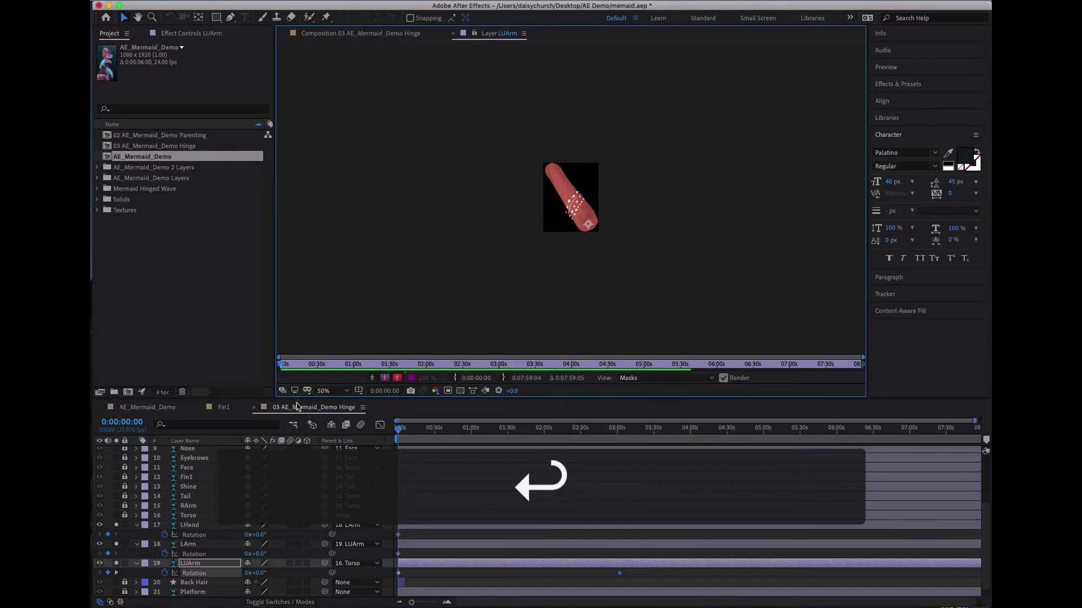
pyautogui.click(360, 33)
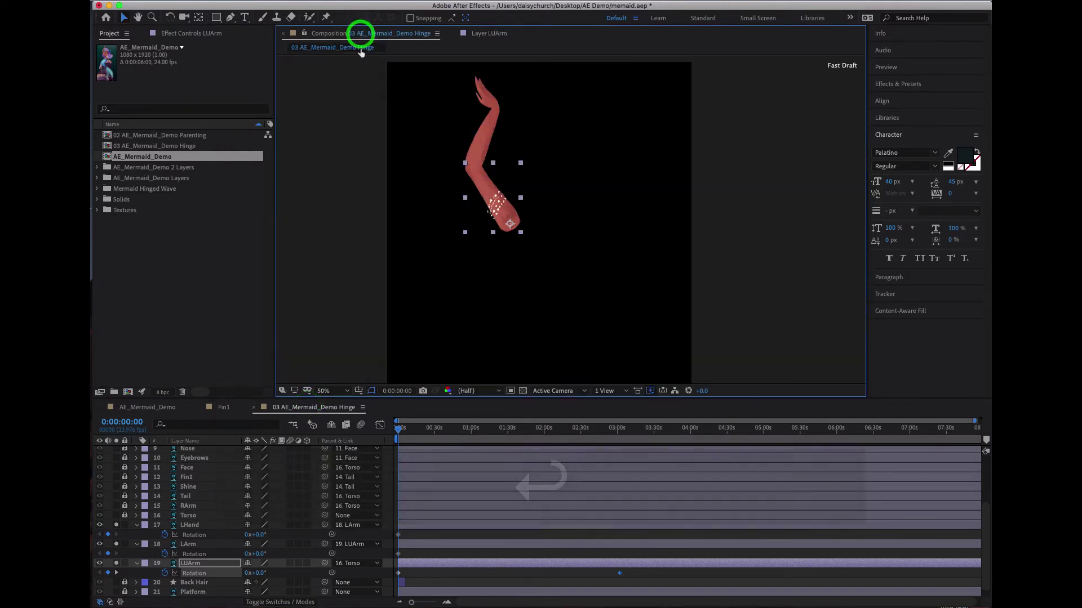
pyautogui.press('Return')
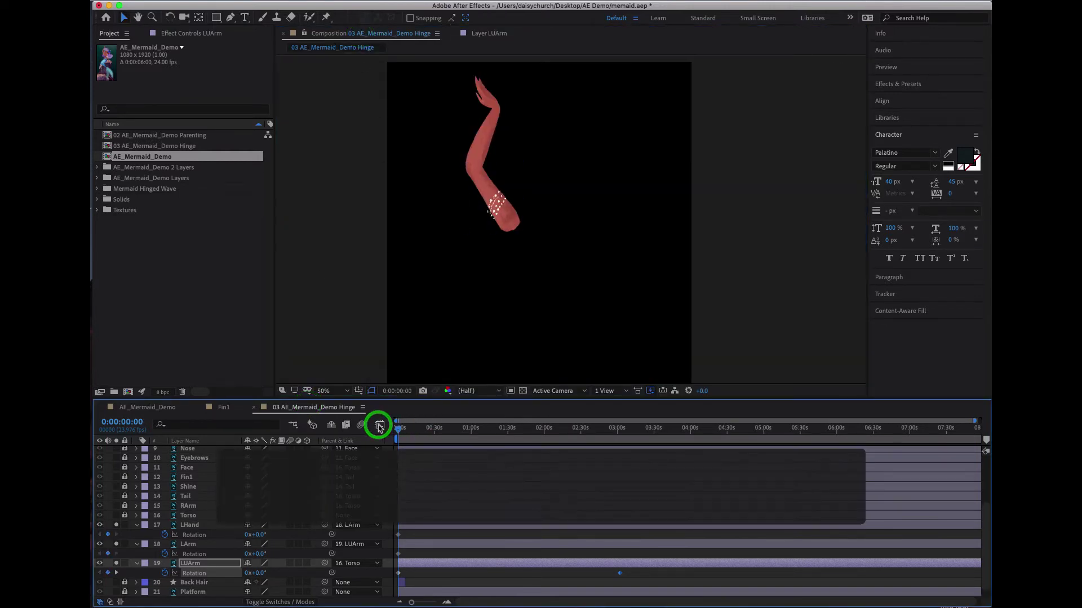
pyautogui.click(413, 426)
pyautogui.press('Return')
pyautogui.moveTo(413, 428); pyautogui.dragTo(382, 439)
pyautogui.click(414, 430)
pyautogui.press('Return')
pyautogui.click(401, 431)
# Turn off solo for LHand, LArm and LUArm and put the playhead back at the start of the timeline
pyautogui.click(116, 526)
pyautogui.click(116, 545)
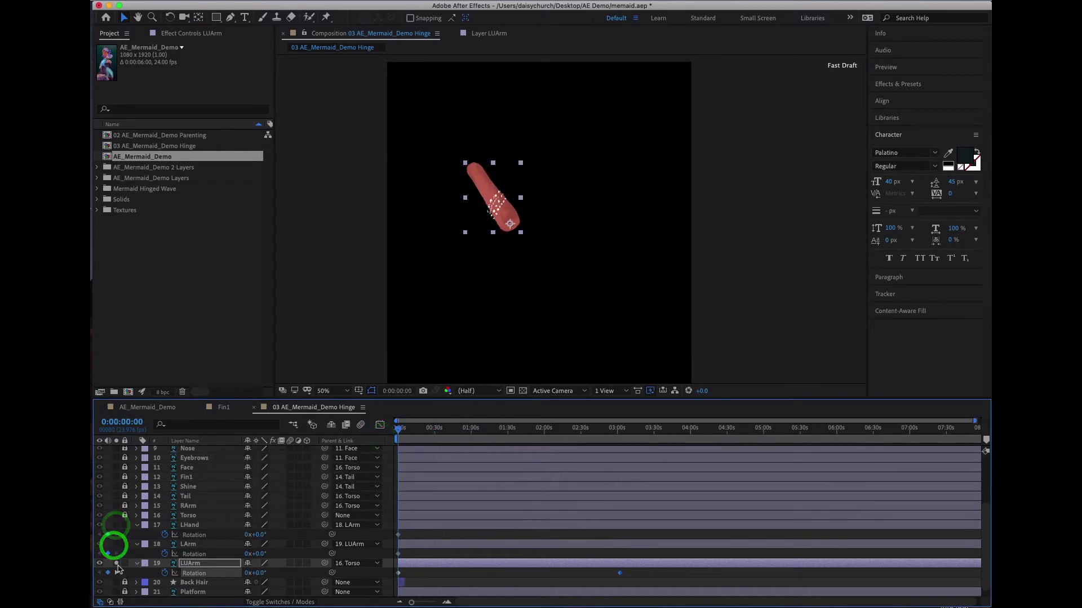
pyautogui.click(117, 563)
pyautogui.moveTo(416, 436); pyautogui.dragTo(379, 431)
pyautogui.press('Return')
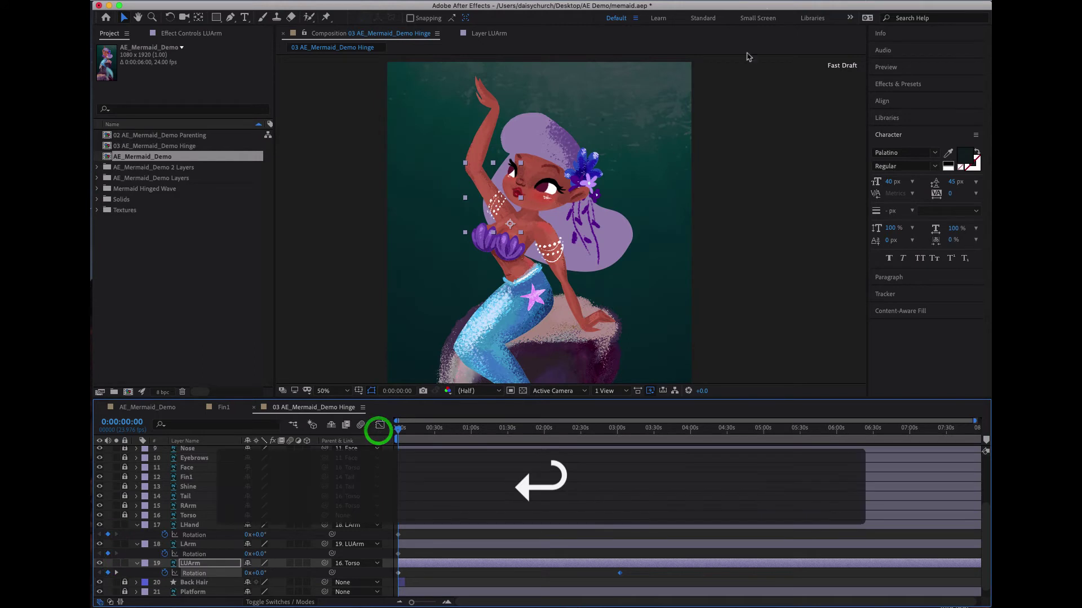
pyautogui.click(686, 0)
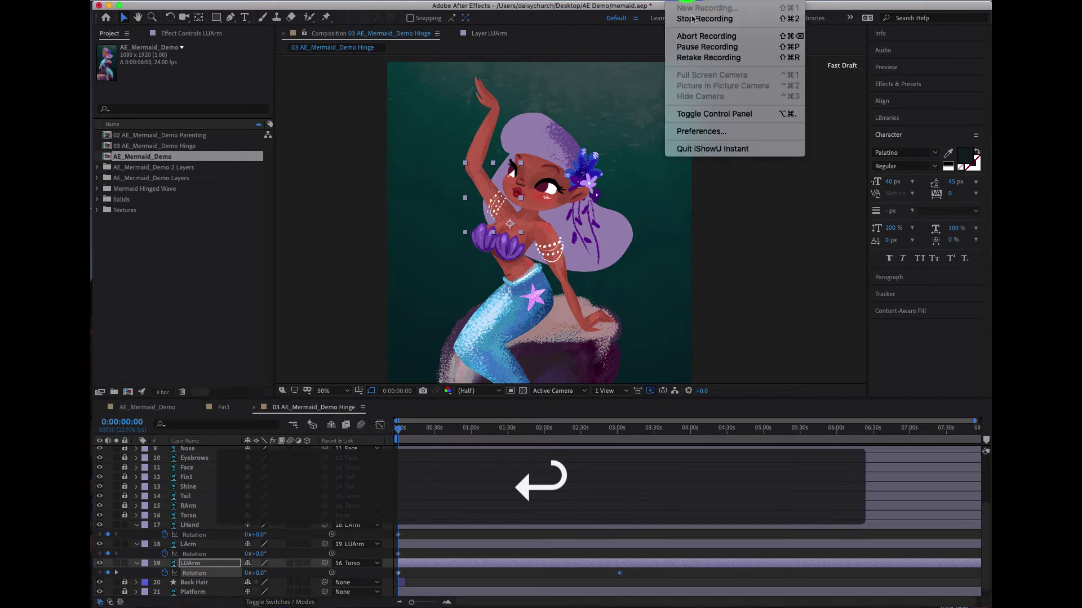
pyautogui.click(698, 49)
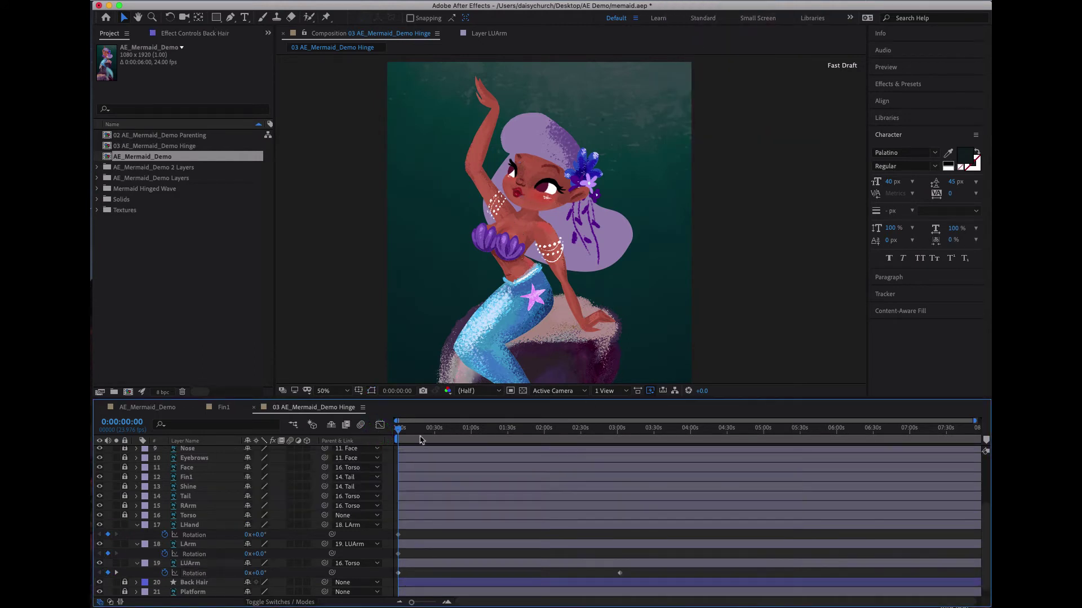
# Delete LUArm's Rotation keyframe near the 03:00 timeline mark and put the playhead back at the start
pyautogui.moveTo(419, 437); pyautogui.dragTo(393, 432)
pyautogui.click(398, 574)
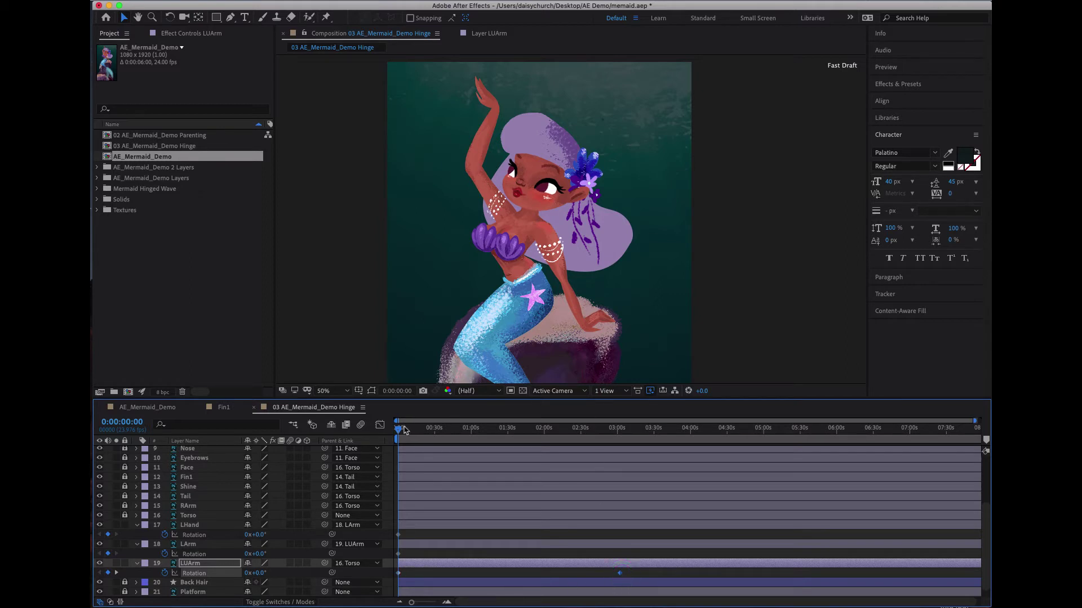
pyautogui.moveTo(403, 432); pyautogui.dragTo(377, 438)
pyautogui.click(608, 575)
pyautogui.click(620, 574)
pyautogui.press('Delete')
pyautogui.moveTo(399, 429); pyautogui.dragTo(385, 429)
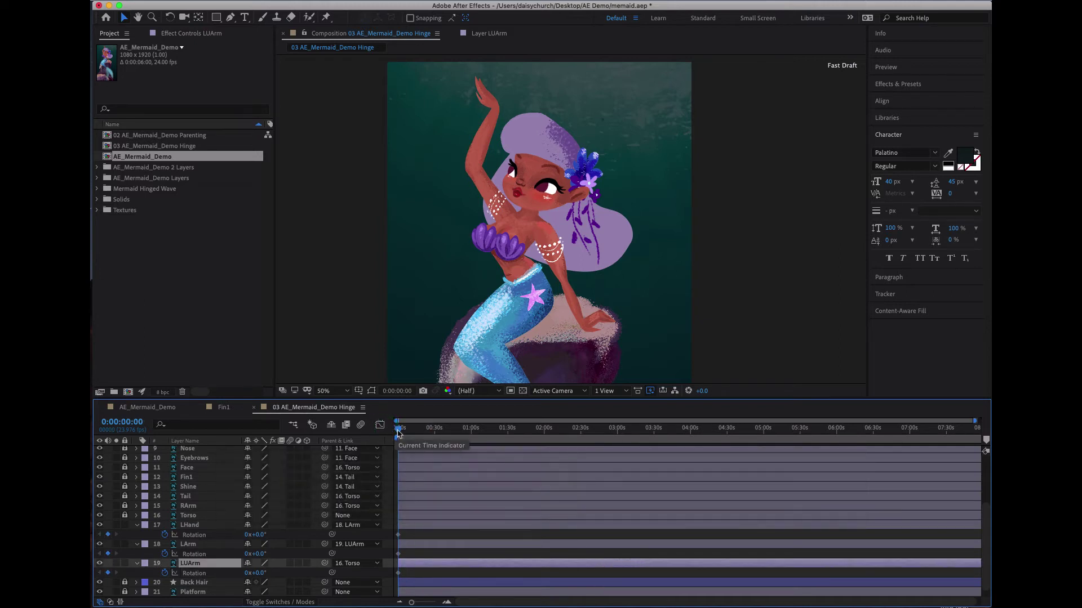
pyautogui.click(483, 193)
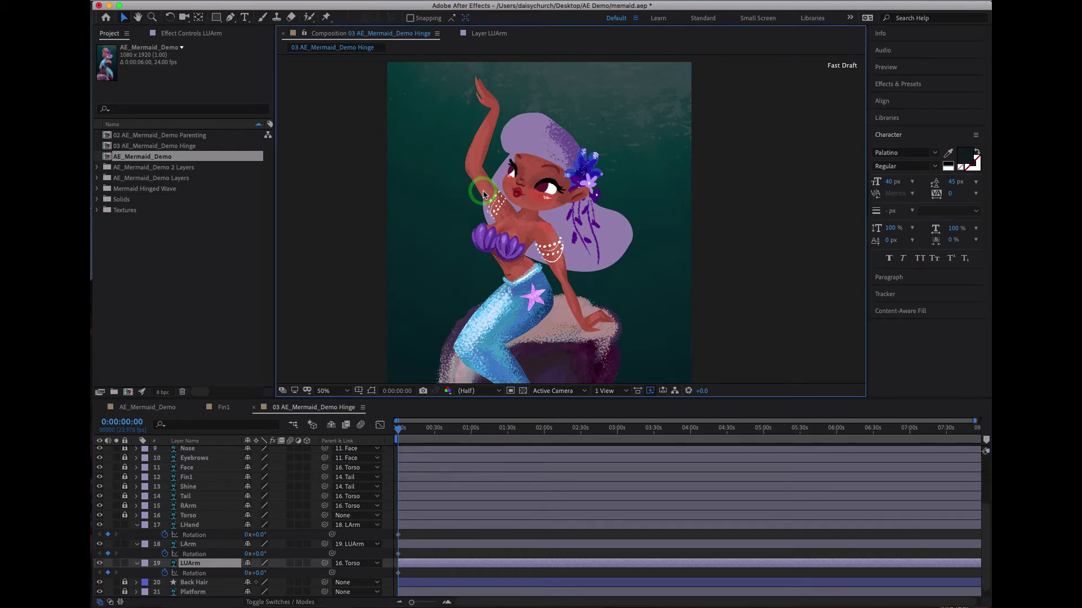
pyautogui.press('r')
pyautogui.click(483, 194)
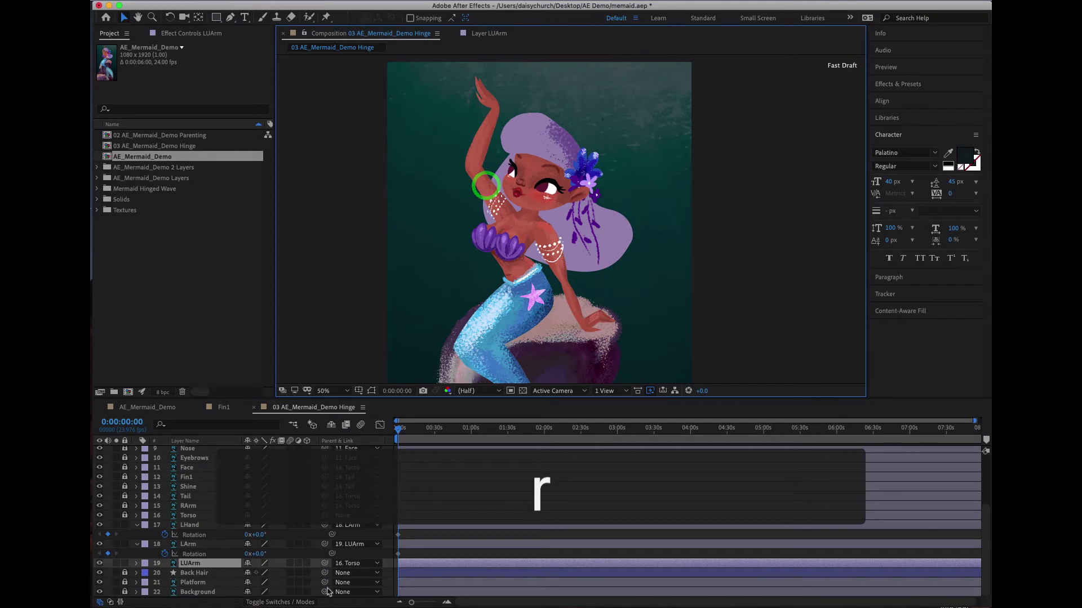
pyautogui.click(225, 570)
pyautogui.click(215, 562)
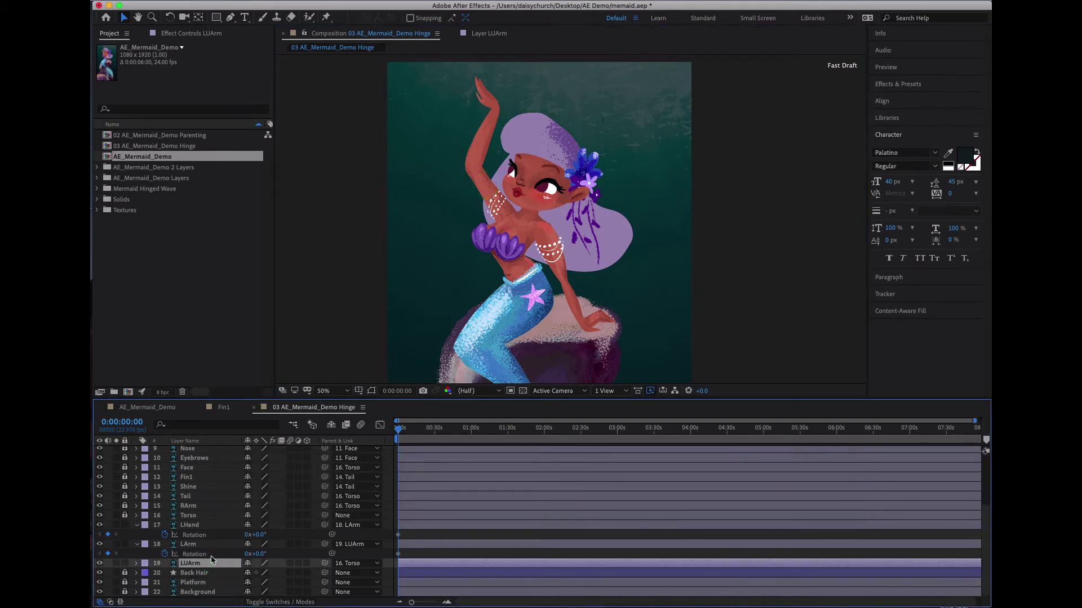
pyautogui.press('u')
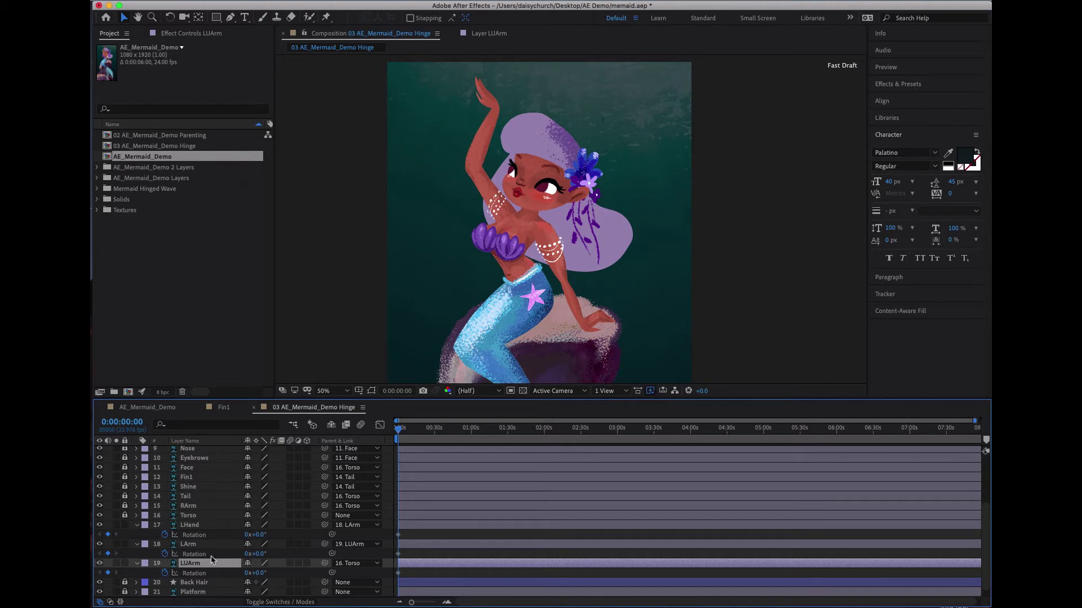
pyautogui.press('r')
pyautogui.press('r')
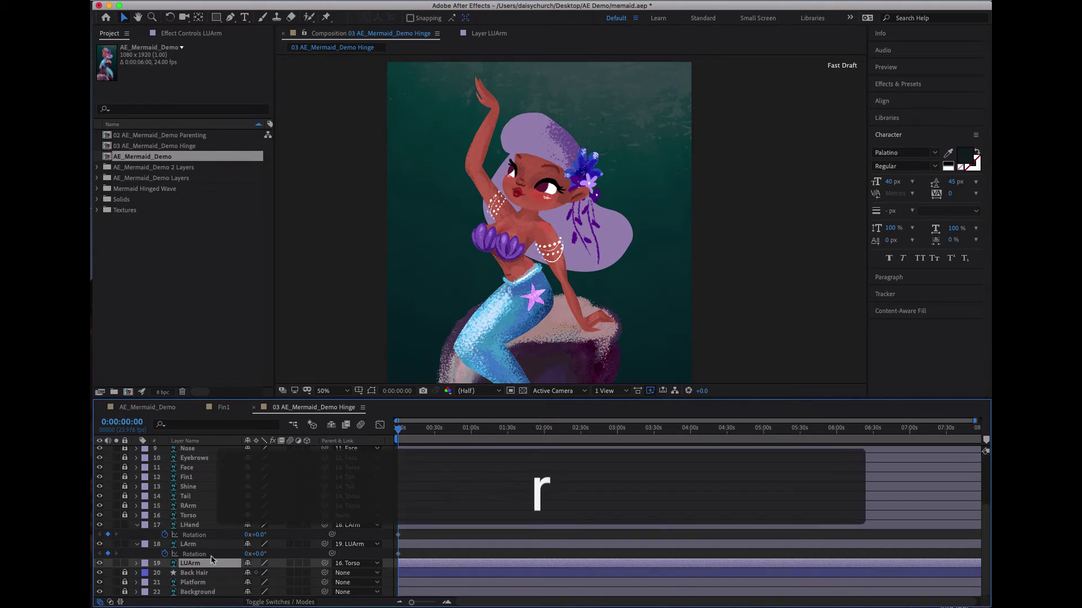
pyautogui.click(213, 564)
pyautogui.press('r')
pyautogui.press('r')
pyautogui.press('r')
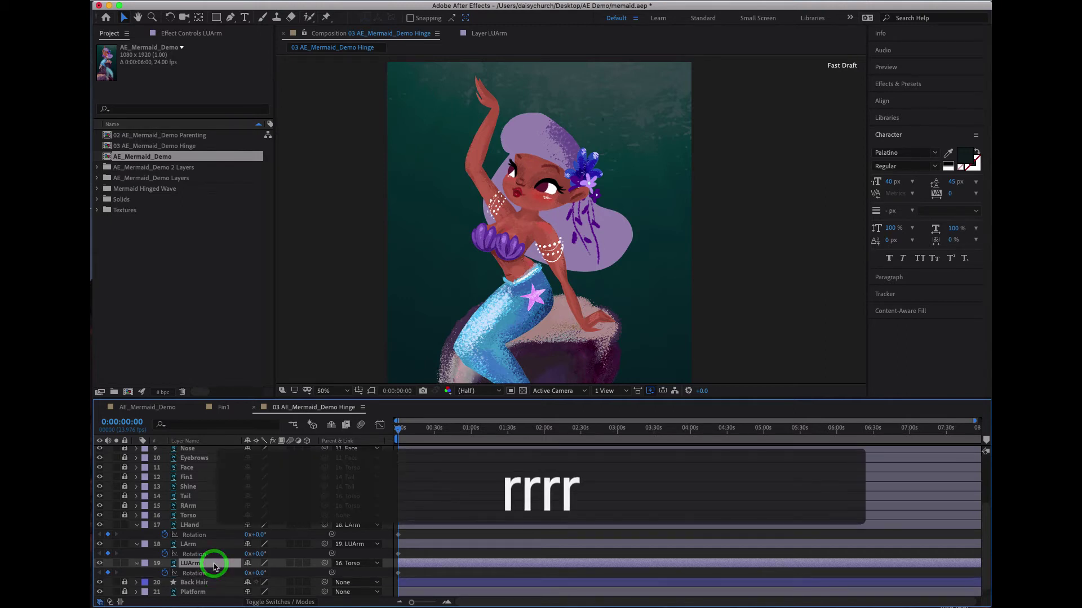
pyautogui.click(213, 563)
pyautogui.press('r')
pyautogui.click(212, 554)
pyautogui.click(212, 562)
pyautogui.press('u')
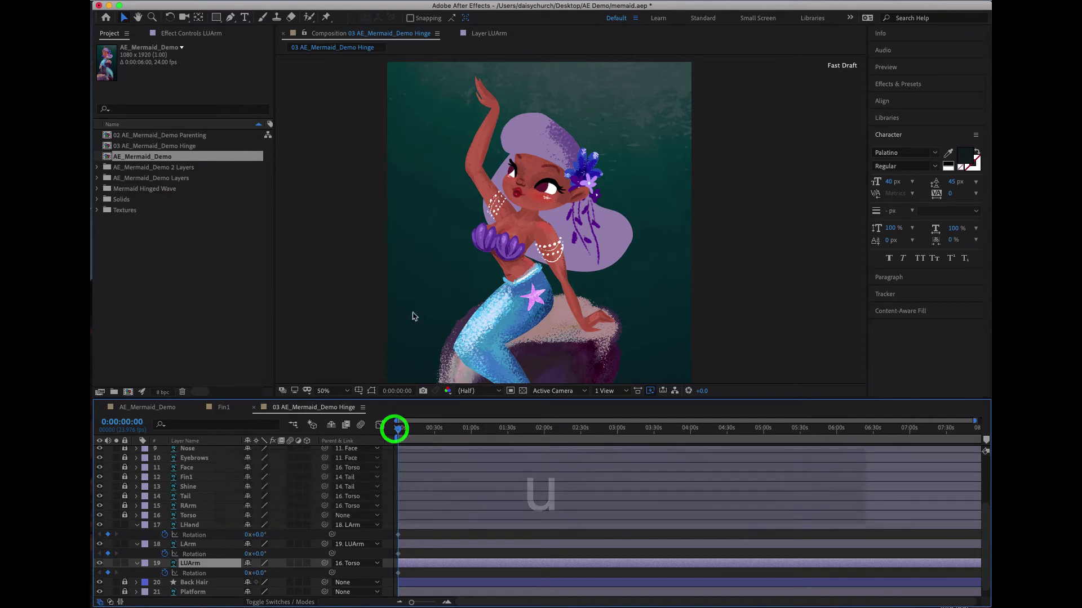
pyautogui.click(475, 174)
pyautogui.click(487, 192)
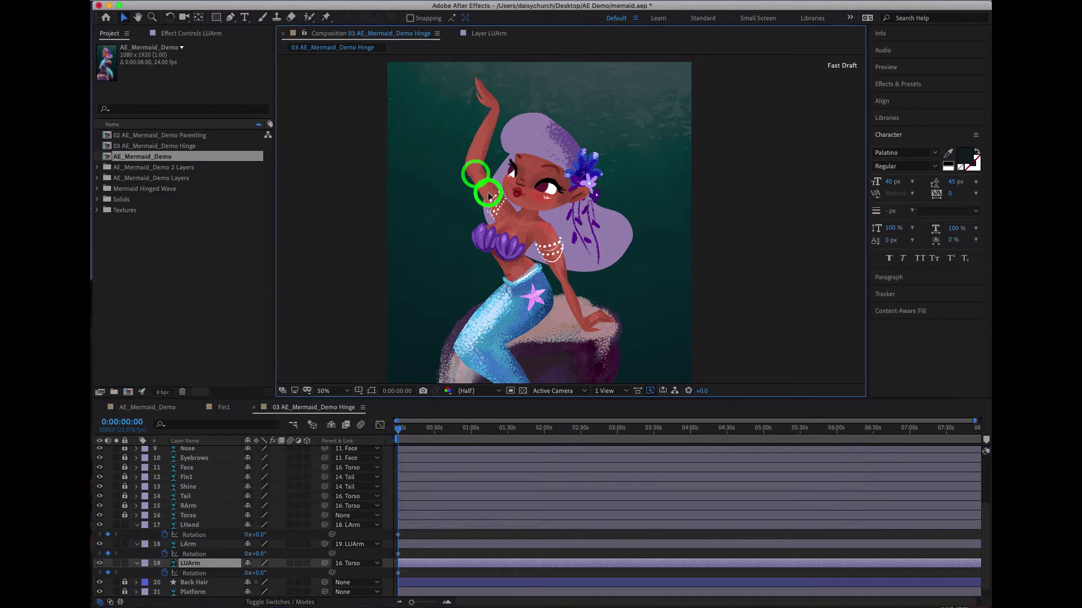
pyautogui.click(218, 552)
pyautogui.click(211, 562)
pyautogui.click(482, 191)
pyautogui.click(488, 190)
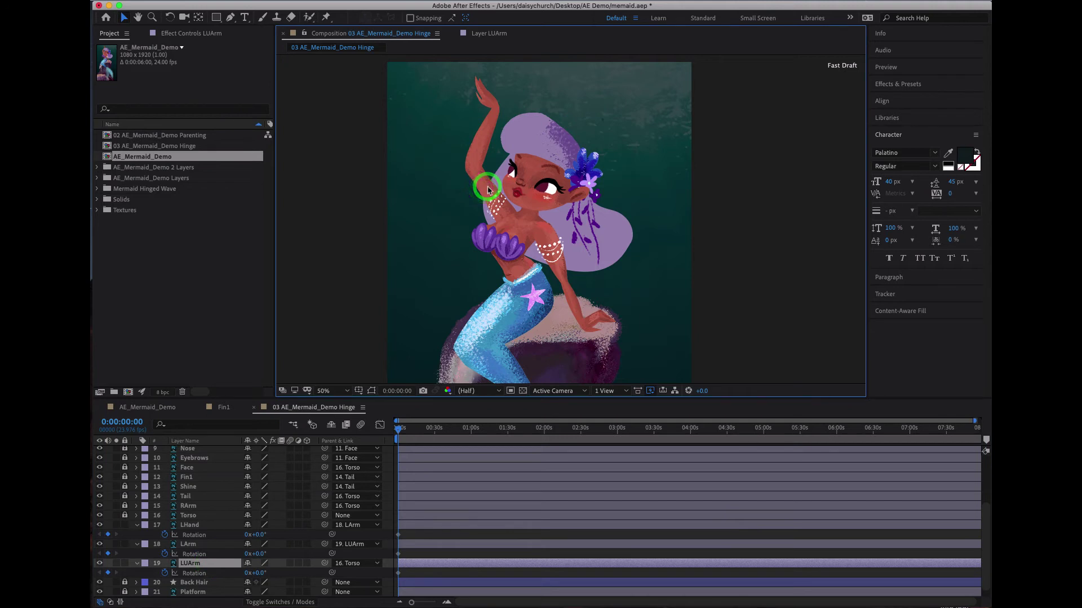
pyautogui.press('r')
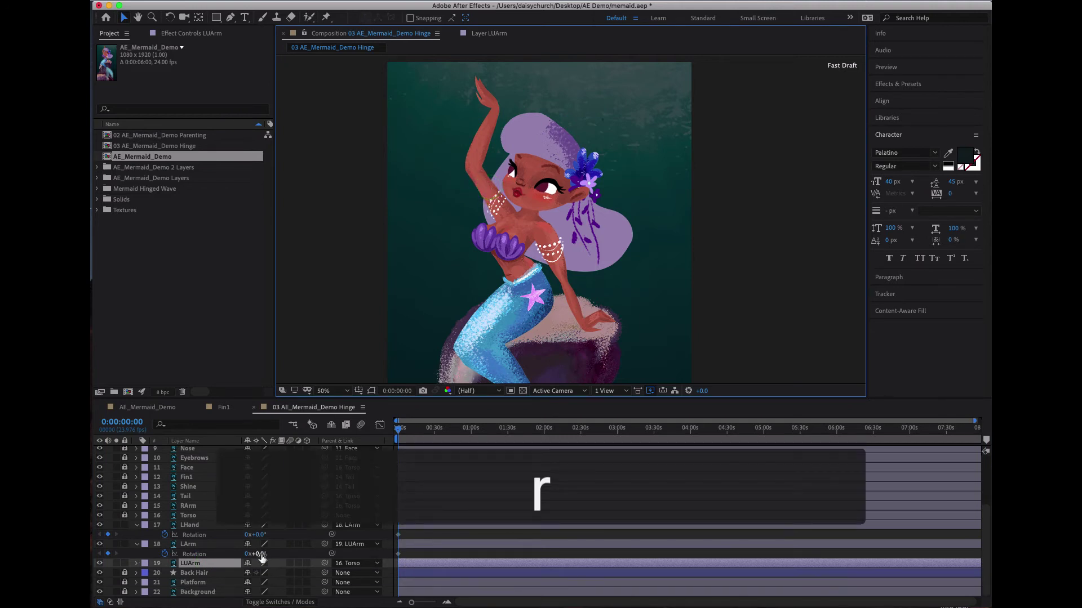
pyautogui.click(411, 568)
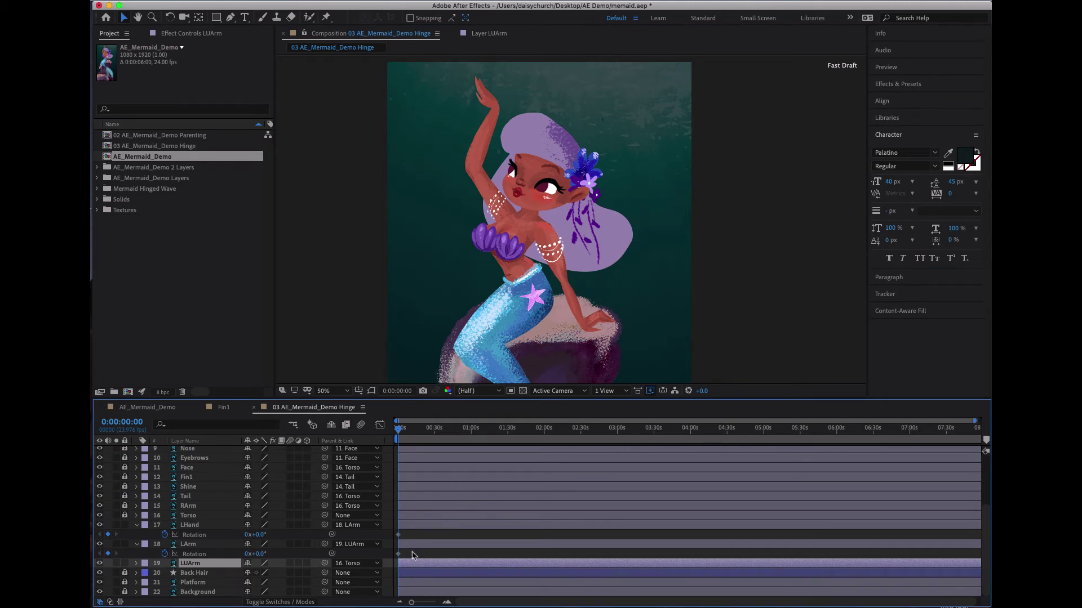
pyautogui.click(412, 555)
pyautogui.click(439, 545)
# Move the playhead to 0:01:04:18 and reveal the Rotation property of LUArm
pyautogui.click(476, 430)
pyautogui.click(487, 191)
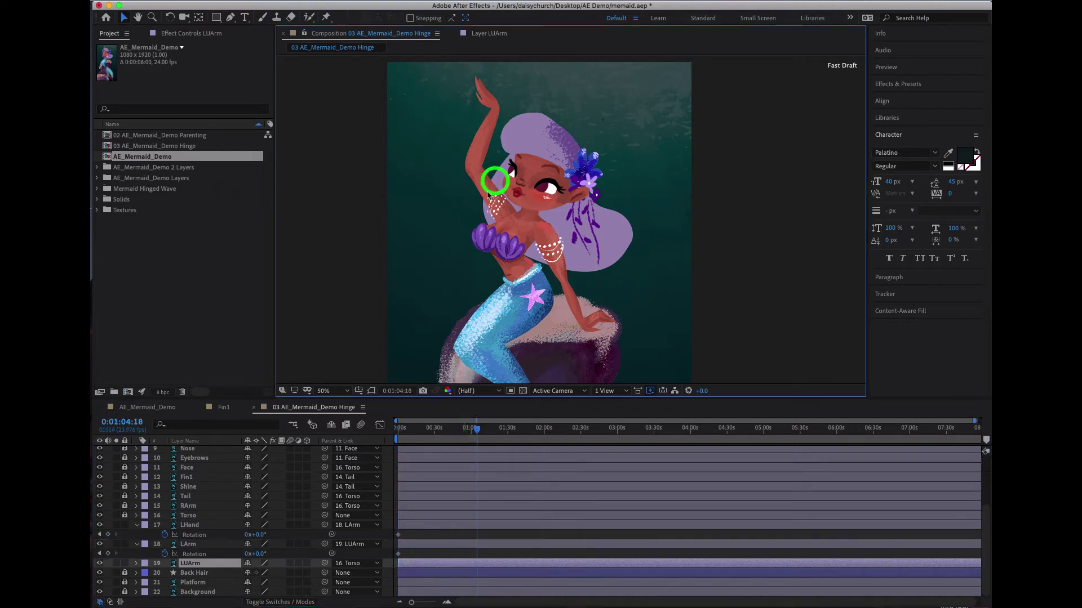
pyautogui.press('q')
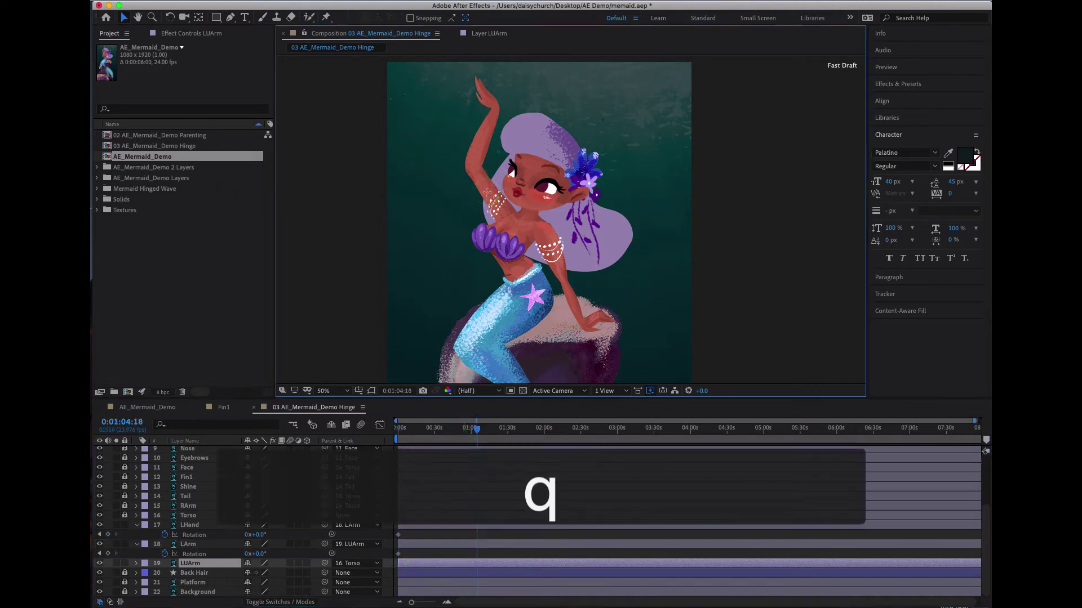
pyautogui.click(487, 193)
pyautogui.press('v')
pyautogui.click(487, 192)
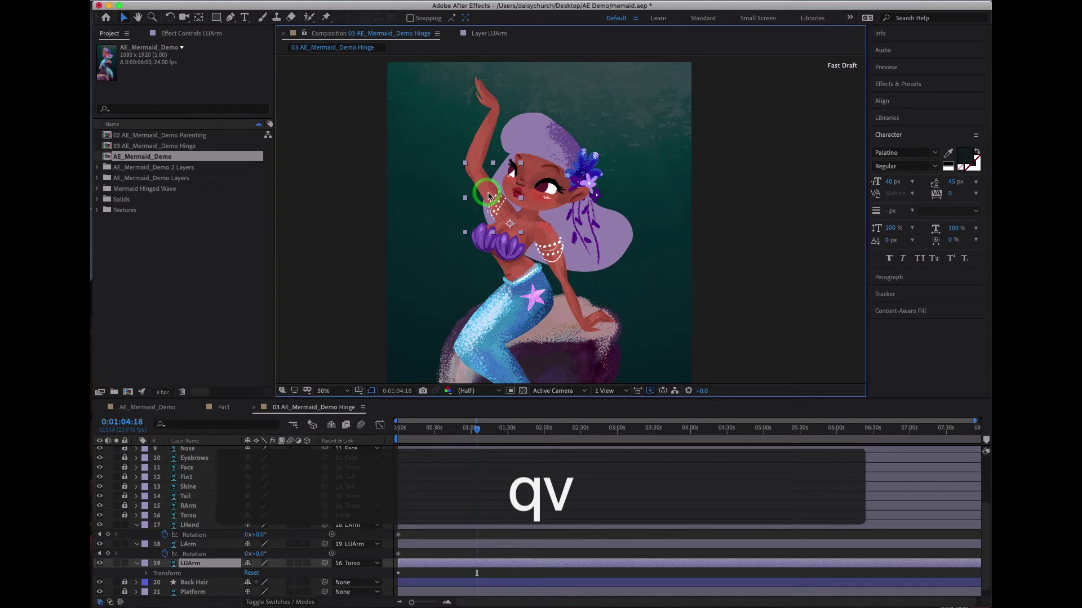
pyautogui.press('r')
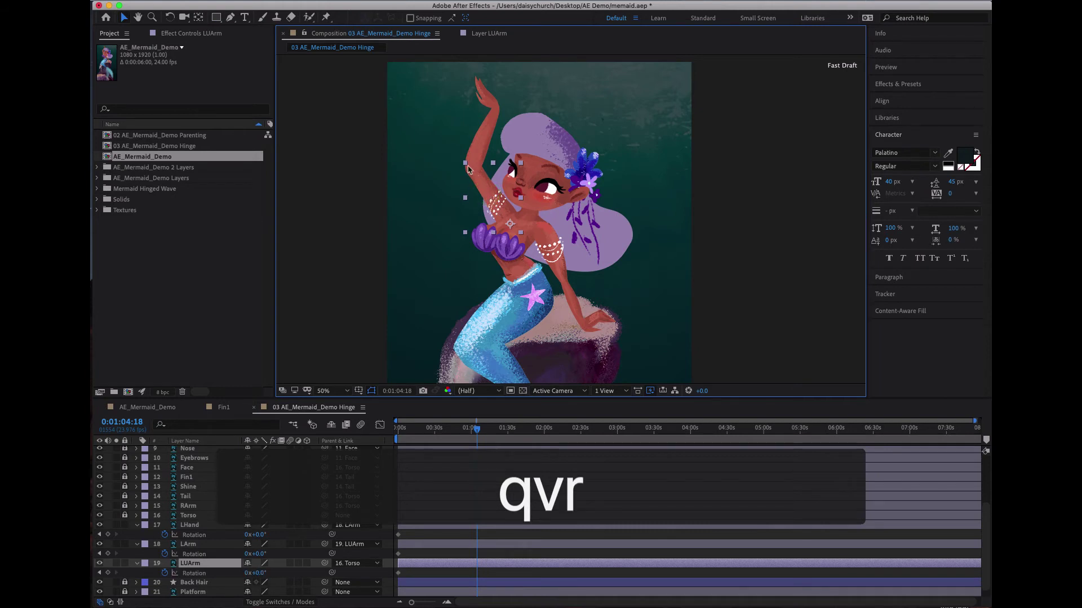
# Rotate LUArm to +15.0° with the Rotation tool at 0:01:04:18 and select the resulting keyframe
pyautogui.moveTo(464, 164); pyautogui.dragTo(474, 162)
pyautogui.press('super+z')
pyautogui.click(169, 19)
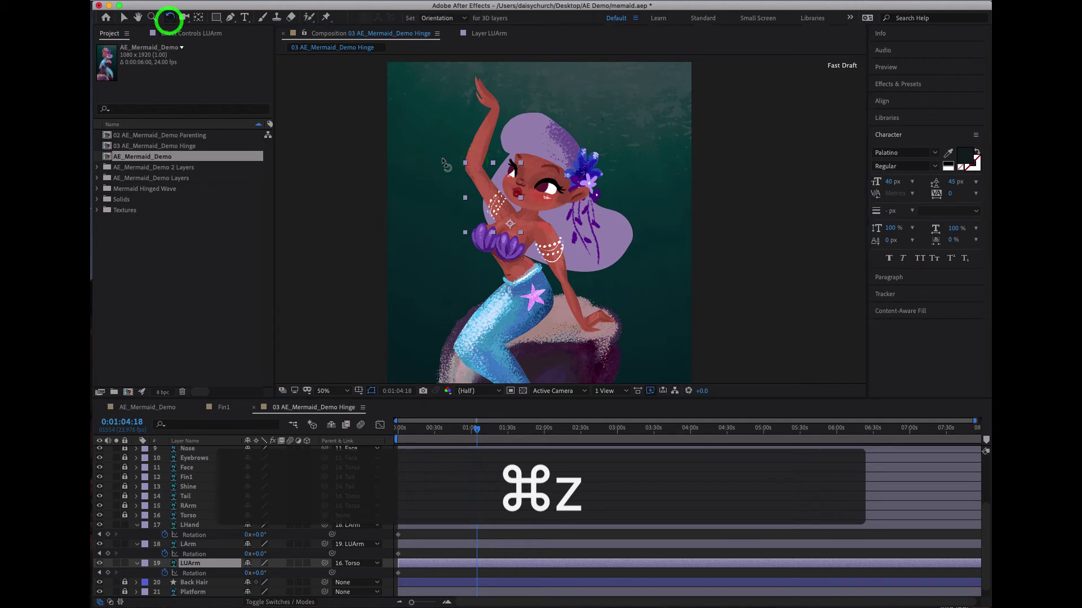
pyautogui.moveTo(465, 169); pyautogui.dragTo(485, 163)
pyautogui.click(477, 574)
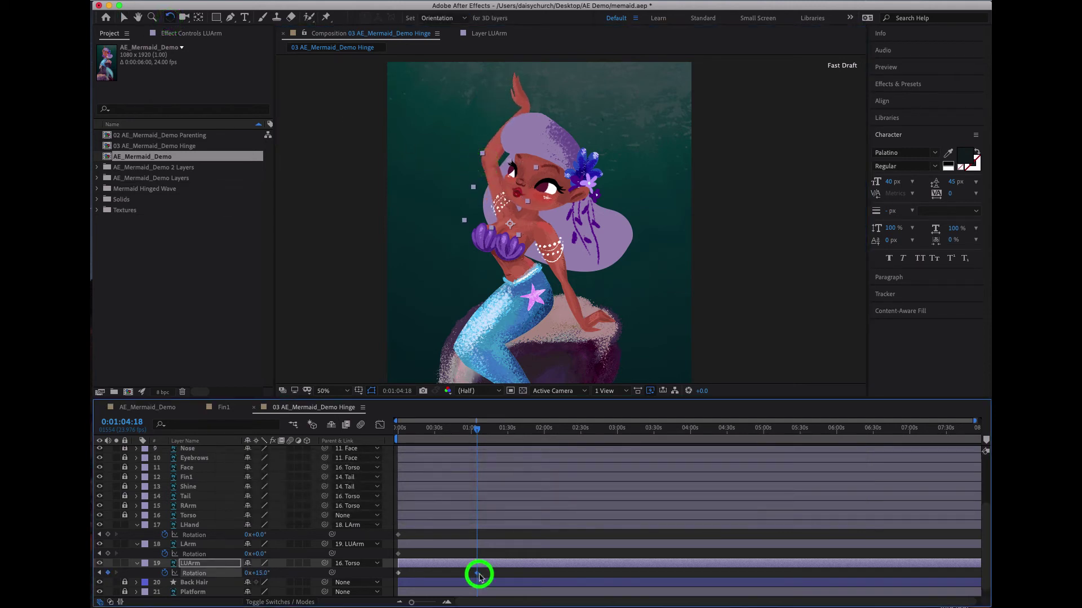
# Cut LUArm's +15.0° Rotation keyframe and paste it at 0:00:00:00
pyautogui.press('cmd+x')
pyautogui.click(398, 574)
pyautogui.press('cmd+v')
pyautogui.press('cmd+z')
pyautogui.click(397, 429)
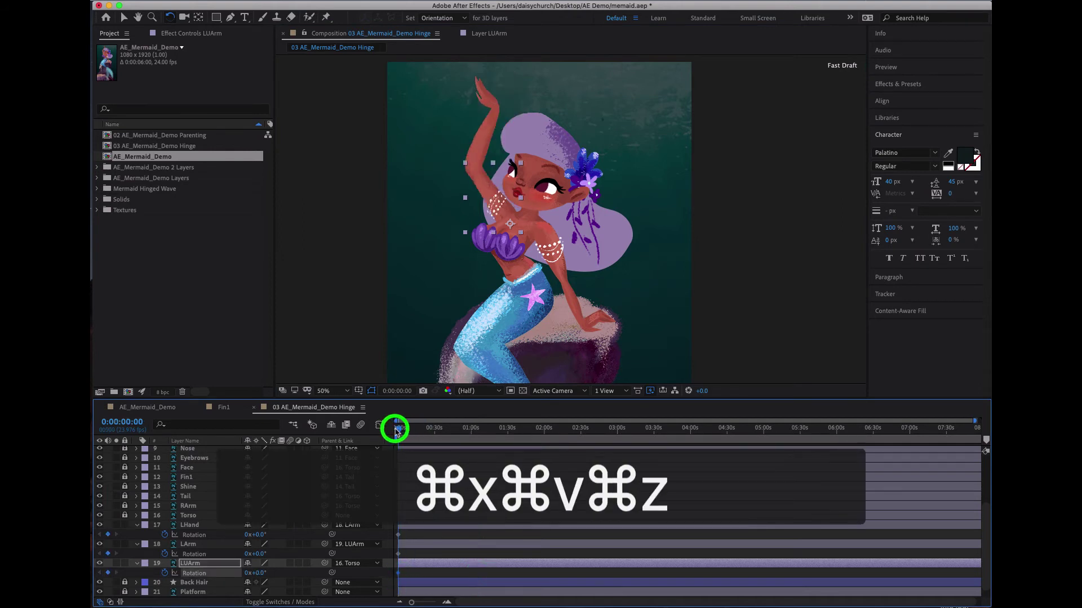
pyautogui.press('cmd+v')
# Rotate LUArm to about -31.1° at 0:02:59:22, copy its starting Rotation keyframe to 0:05:57:13, and scrub back to the start
pyautogui.moveTo(397, 429); pyautogui.dragTo(617, 449)
pyautogui.moveTo(486, 159); pyautogui.dragTo(447, 200)
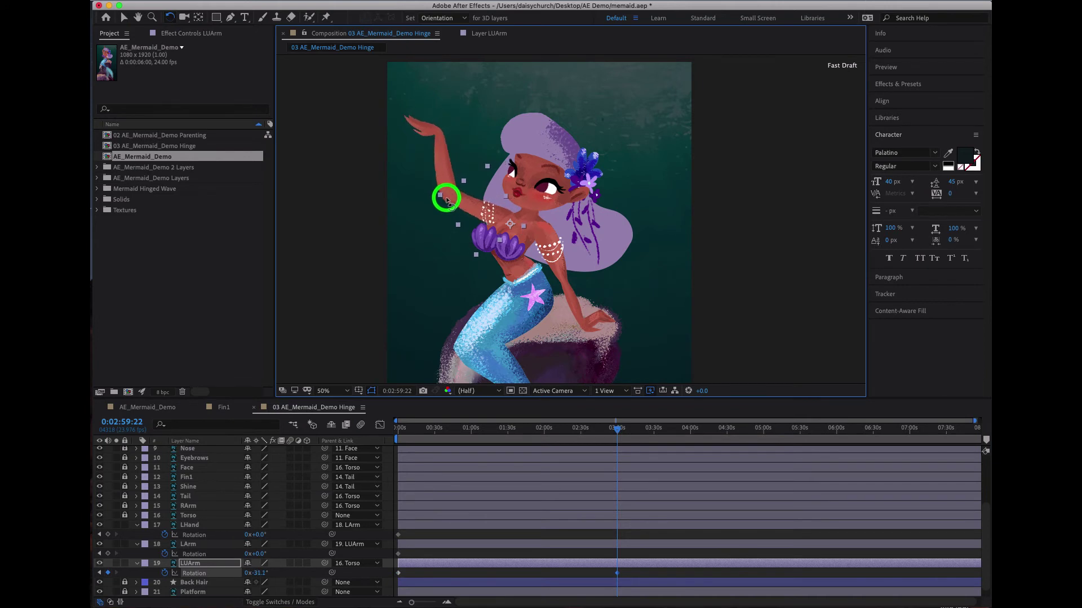
pyautogui.click(399, 573)
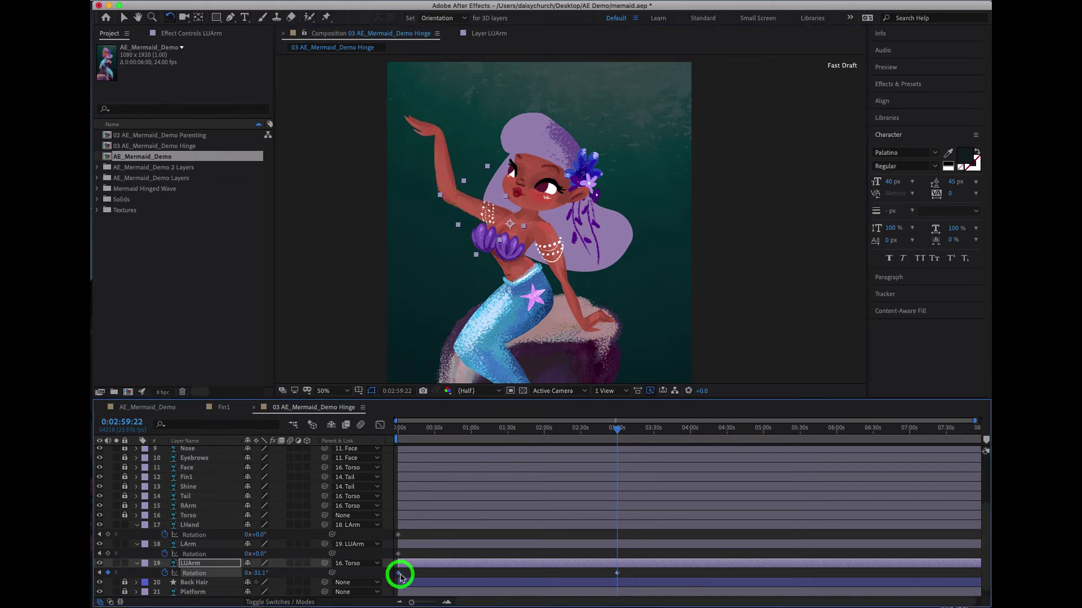
pyautogui.press('super+c')
pyautogui.click(834, 431)
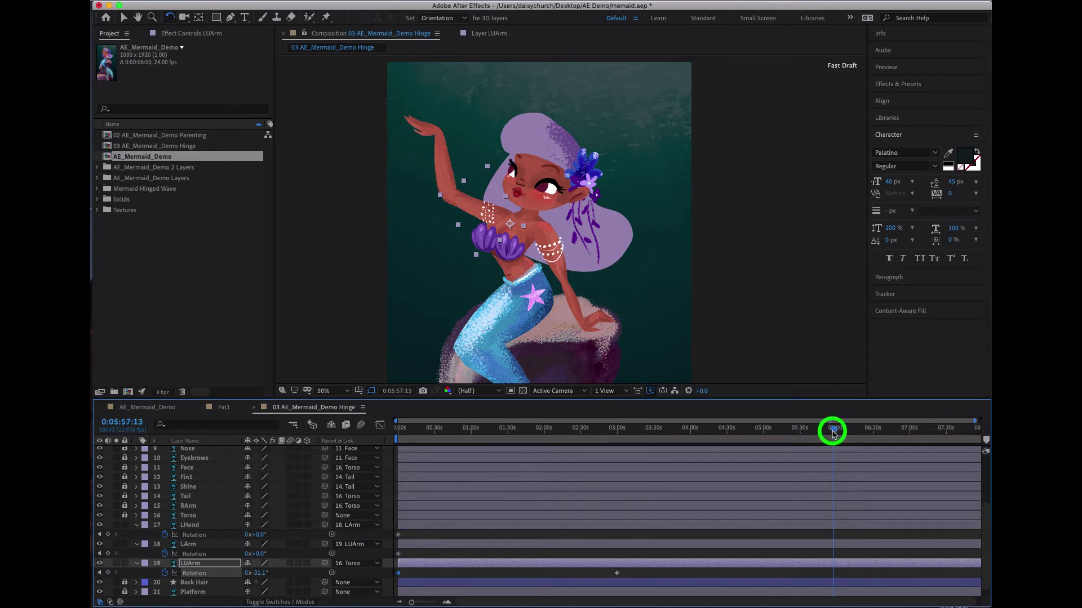
pyautogui.press('super+v')
pyautogui.moveTo(833, 432); pyautogui.dragTo(315, 480)
pyautogui.moveTo(399, 433); pyautogui.dragTo(379, 458)
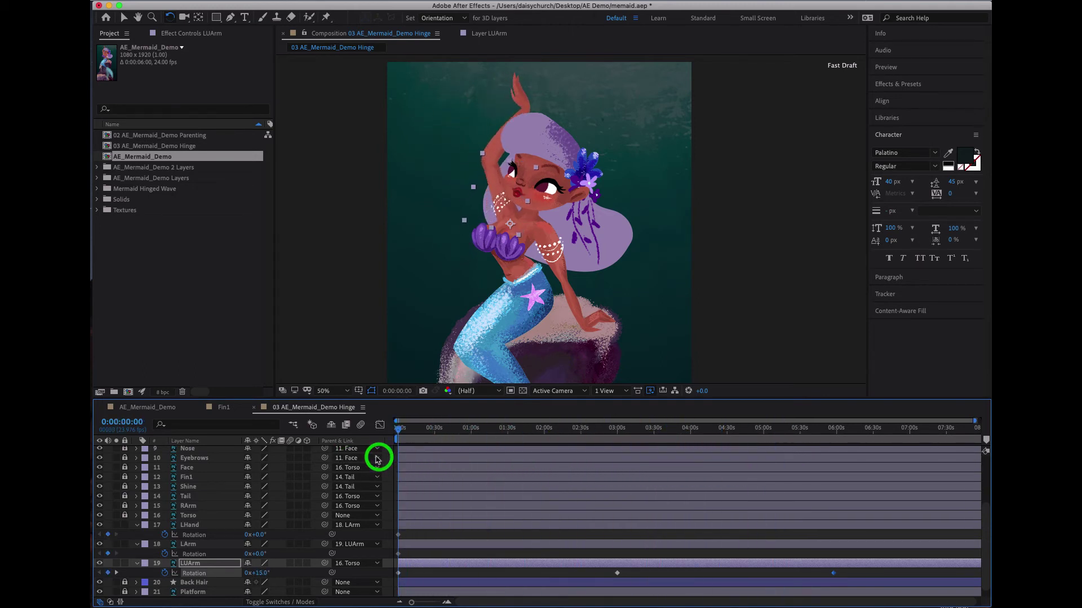
# Rotate LArm to about -9.4° at 0:03:17:23 and to about +23.7° at 0:02:59:22
pyautogui.click(212, 558)
pyautogui.moveTo(399, 433); pyautogui.dragTo(618, 430)
pyautogui.click(570, 456)
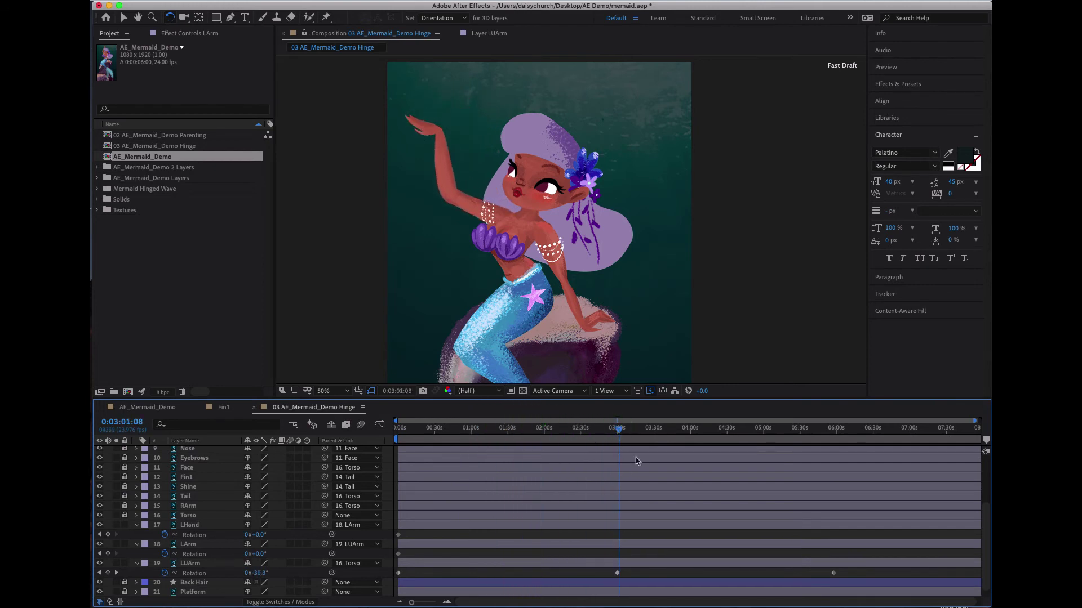
pyautogui.moveTo(620, 434); pyautogui.dragTo(640, 433)
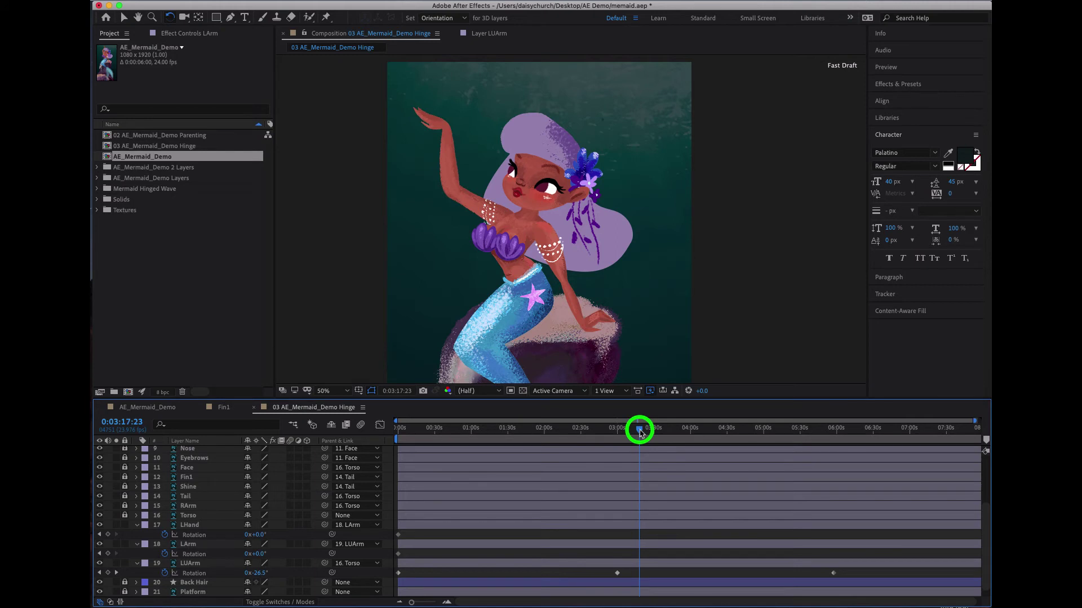
pyautogui.click(638, 538)
pyautogui.click(450, 174)
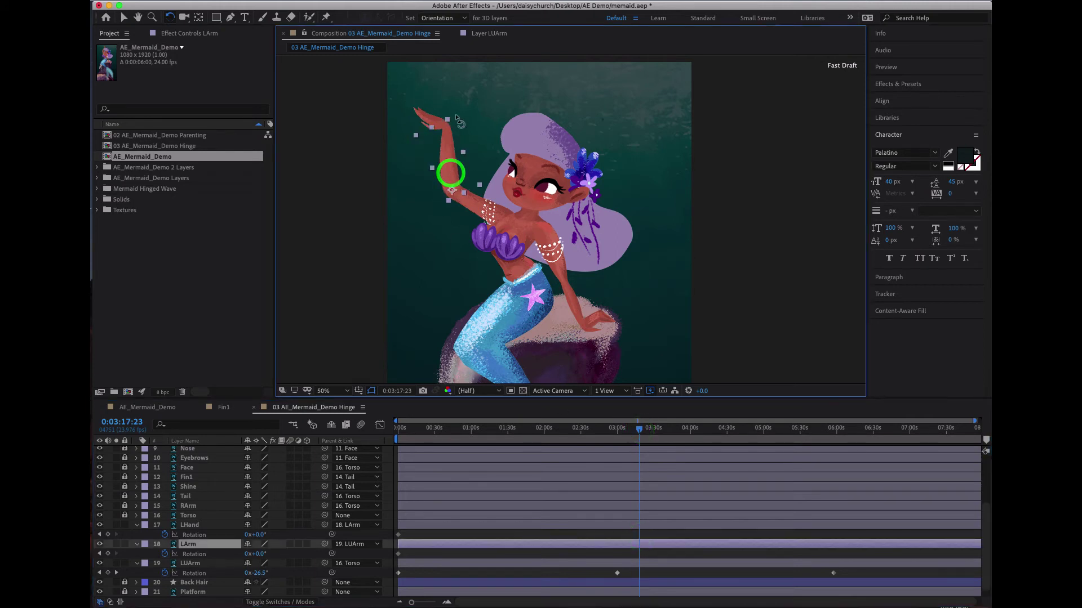
pyautogui.moveTo(448, 118); pyautogui.dragTo(439, 123)
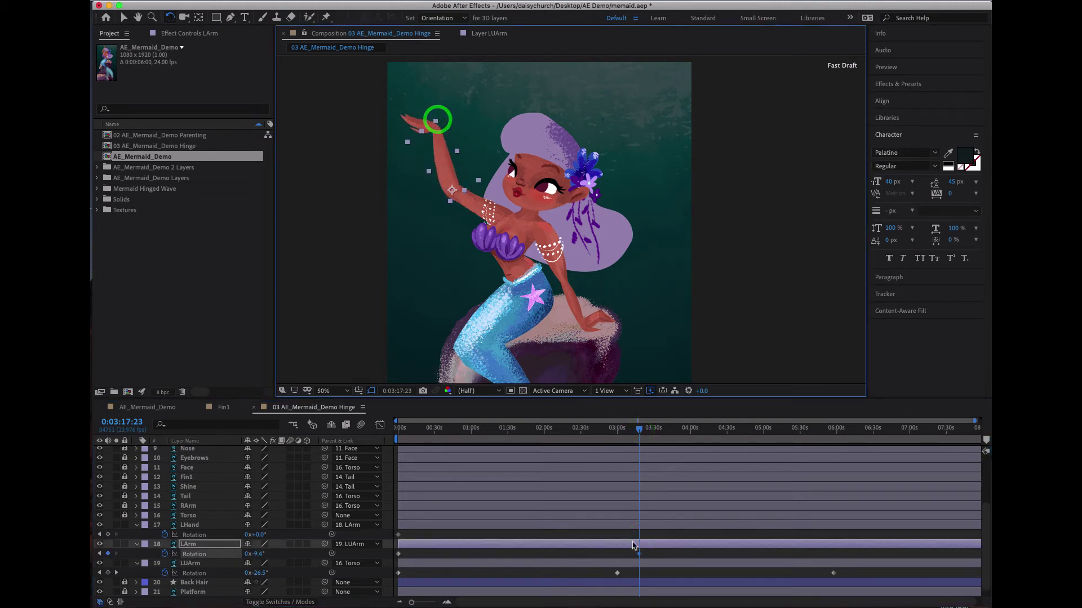
pyautogui.moveTo(640, 435); pyautogui.dragTo(617, 429)
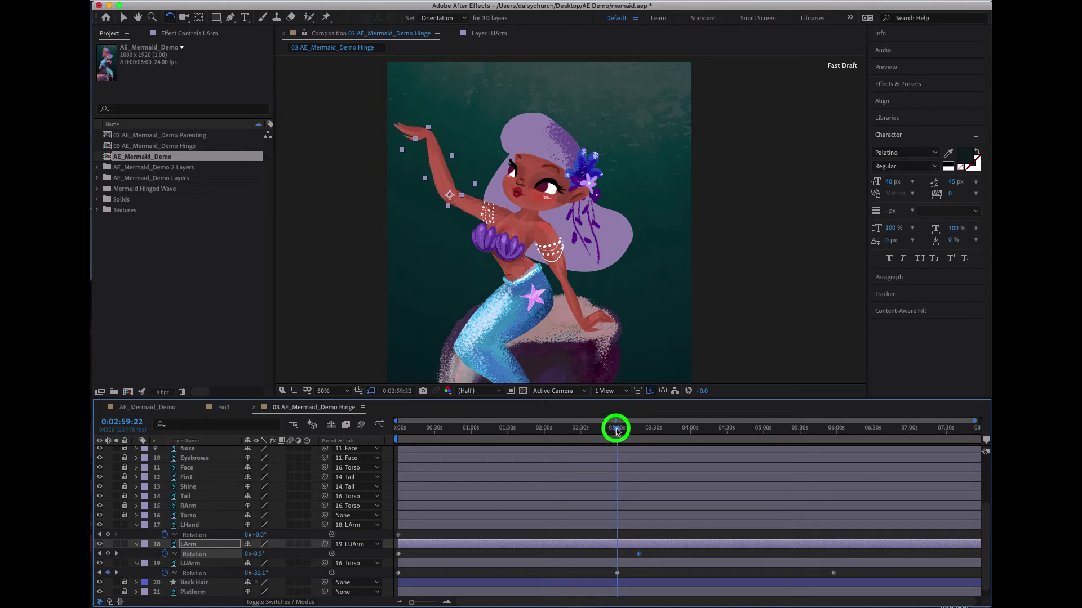
pyautogui.moveTo(430, 132); pyautogui.dragTo(471, 138)
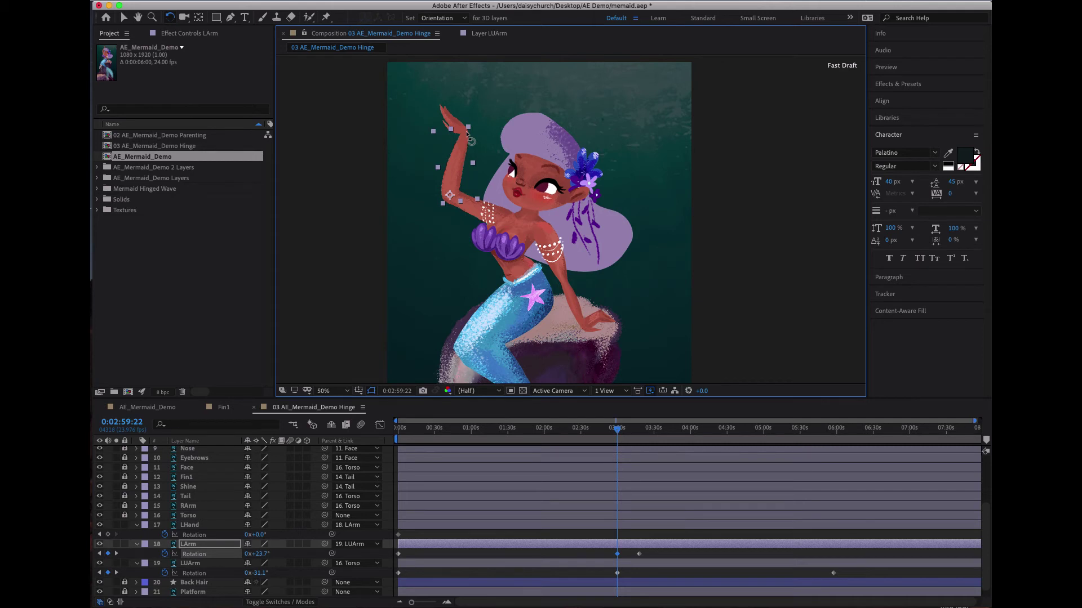
# Step through the frames around LArm's Rotation keyframes near the 03:00 mark to examine the forearm's motion
pyautogui.press('pagedown')
pyautogui.press('pageup')
pyautogui.press('pagedown')
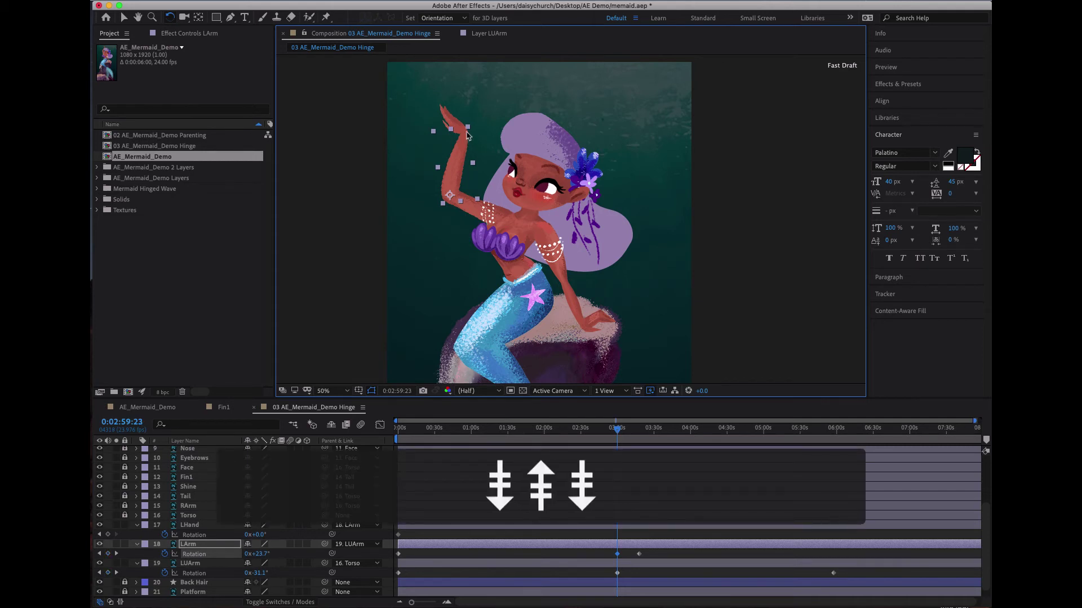
pyautogui.press('pagedown')
pyautogui.click(629, 426)
pyautogui.press('pagedown')
pyautogui.press('pageup')
pyautogui.press('pageup')
pyautogui.press('pageup')
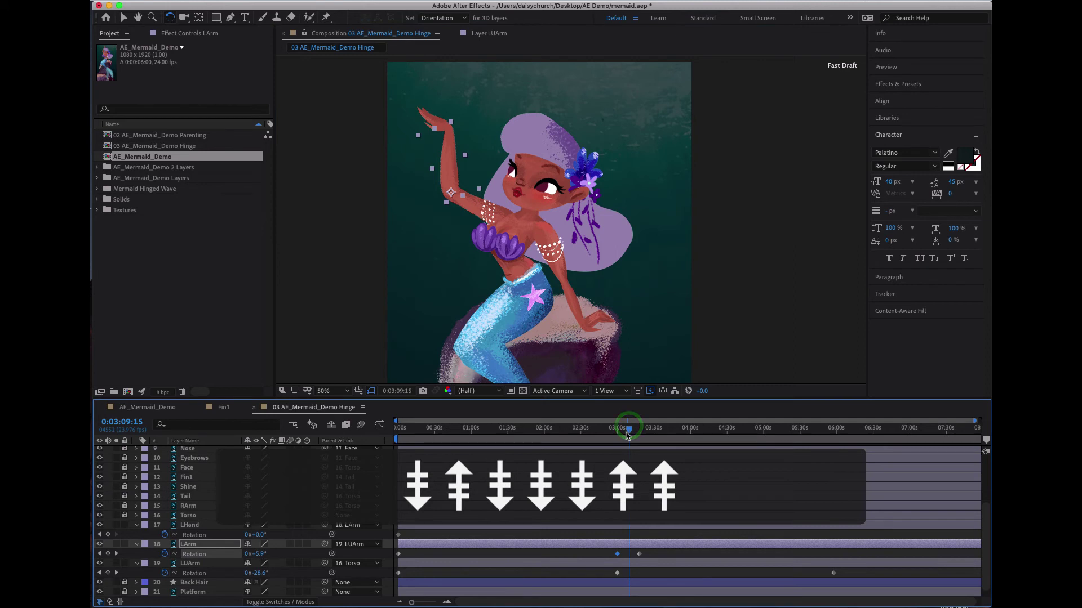
pyautogui.press('pagedown')
pyautogui.press('pageup')
pyautogui.press('pageup')
pyautogui.press('pageup')
pyautogui.press('pagedown')
pyautogui.press('pageup')
pyautogui.press('pagedown')
# Rotate LArm counterclockwise just before the 05:30 timeline mark to add another Rotation keyframe
pyautogui.moveTo(625, 435); pyautogui.dragTo(796, 442)
pyautogui.click(471, 101)
pyautogui.moveTo(470, 101); pyautogui.dragTo(441, 115)
# Copy LArm's starting Rotation keyframe to the time of LUArm's last keyframe, near 06:00, and scrub back through the motion
pyautogui.click(398, 555)
pyautogui.press('super+c')
pyautogui.moveTo(851, 431); pyautogui.dragTo(836, 431)
pyautogui.press('super+v')
pyautogui.moveTo(834, 431); pyautogui.dragTo(627, 516)
# Retime LArm's Rotation keyframes: the 03:00 one to about 02:30, the next to about 03:35, and the one before 05:30 slightly earlier
pyautogui.moveTo(619, 556); pyautogui.dragTo(595, 556)
pyautogui.moveTo(597, 432); pyautogui.dragTo(735, 438)
pyautogui.moveTo(640, 555); pyautogui.dragTo(662, 558)
pyautogui.moveTo(596, 556); pyautogui.dragTo(583, 556)
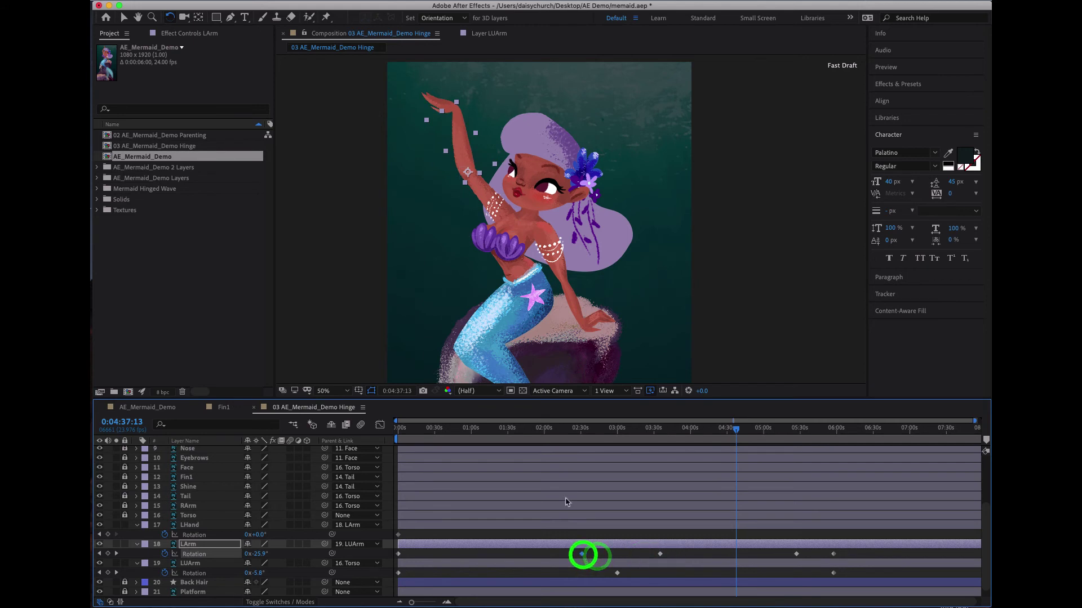
pyautogui.moveTo(532, 433); pyautogui.dragTo(812, 460)
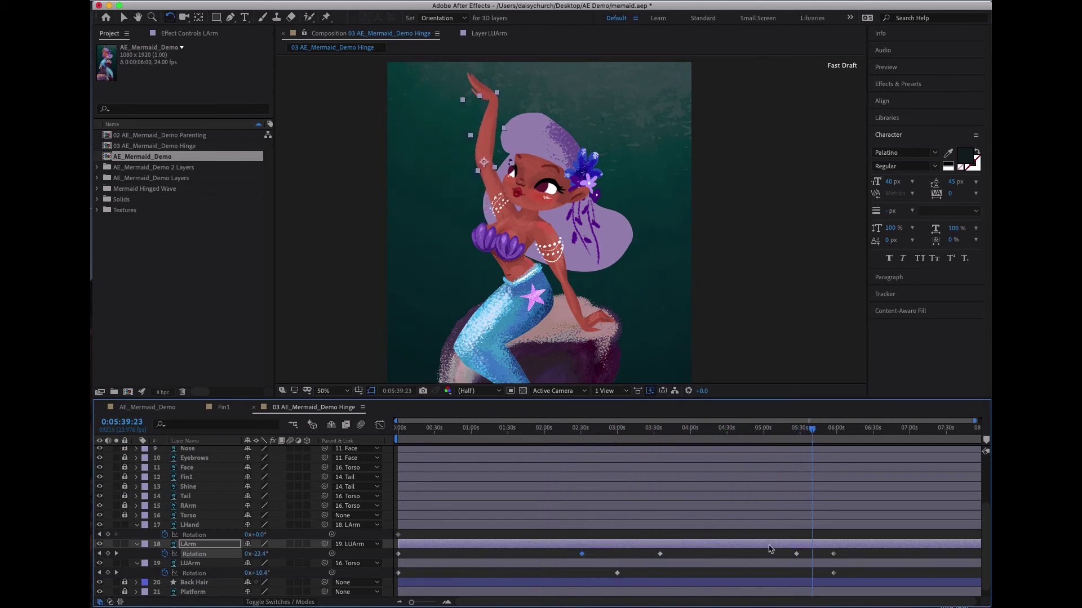
pyautogui.moveTo(797, 559); pyautogui.dragTo(793, 557)
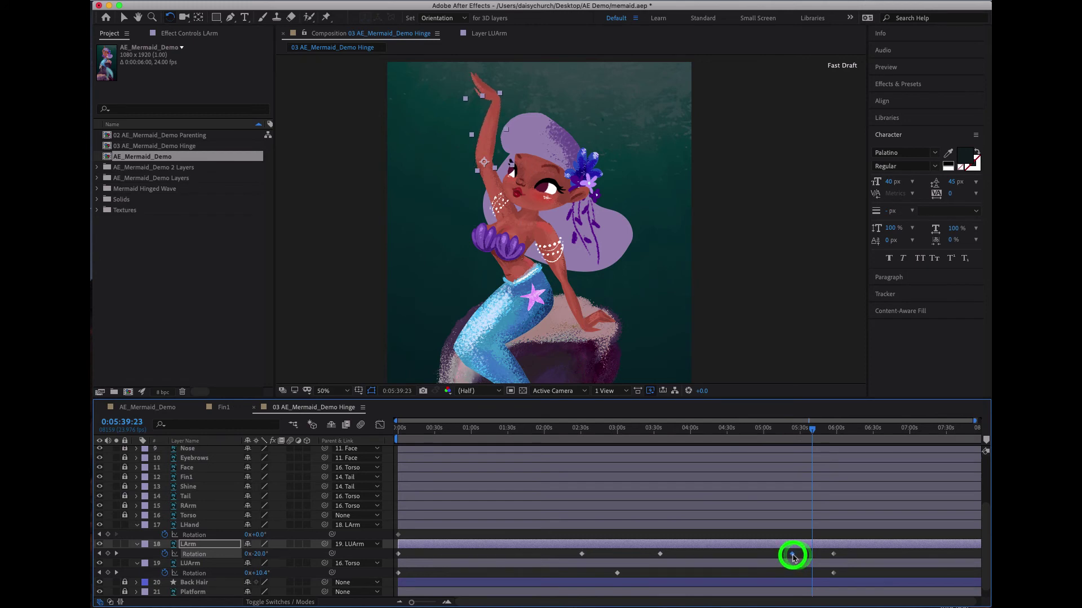
# Rotate LArm clockwise to about 9.8° near 00:31 to add an early Rotation keyframe, and scrub through the arm's motion
pyautogui.moveTo(755, 433); pyautogui.dragTo(834, 434)
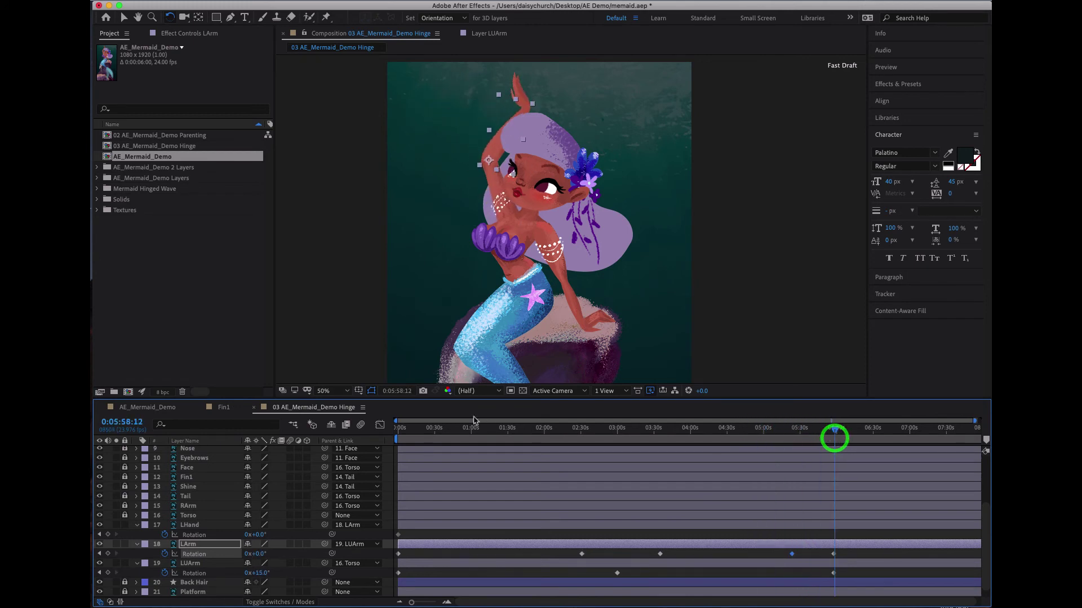
pyautogui.moveTo(403, 433); pyautogui.dragTo(440, 433)
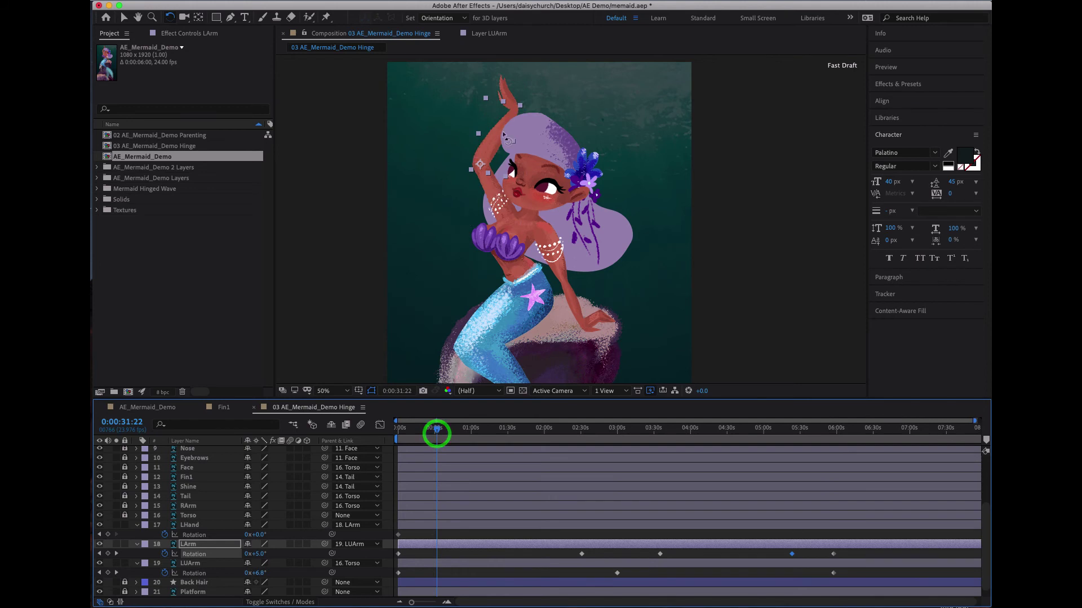
pyautogui.moveTo(520, 105); pyautogui.dragTo(525, 109)
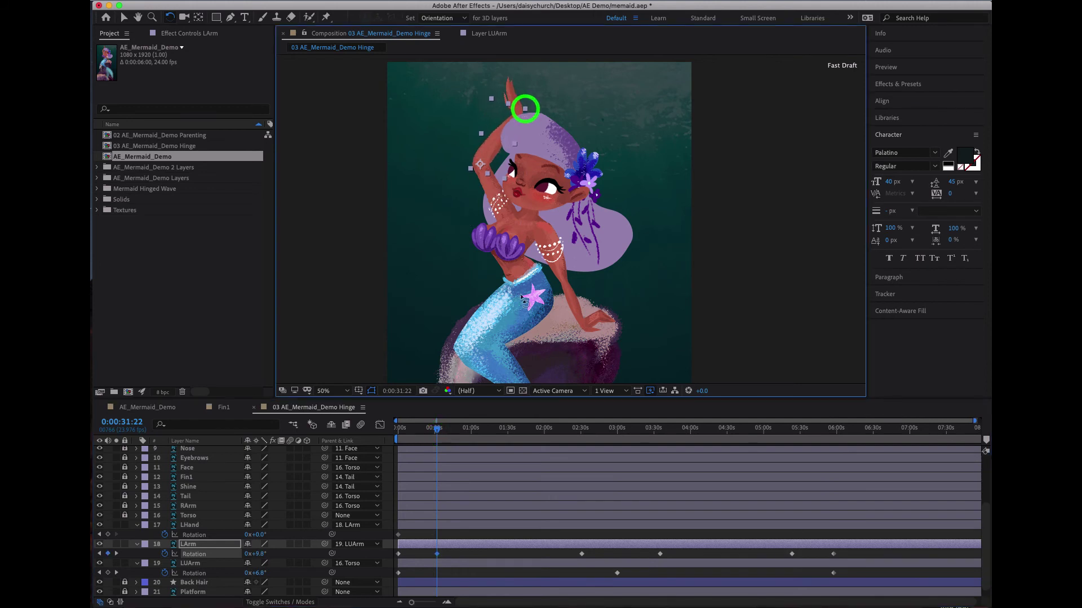
pyautogui.moveTo(437, 431); pyautogui.dragTo(828, 502)
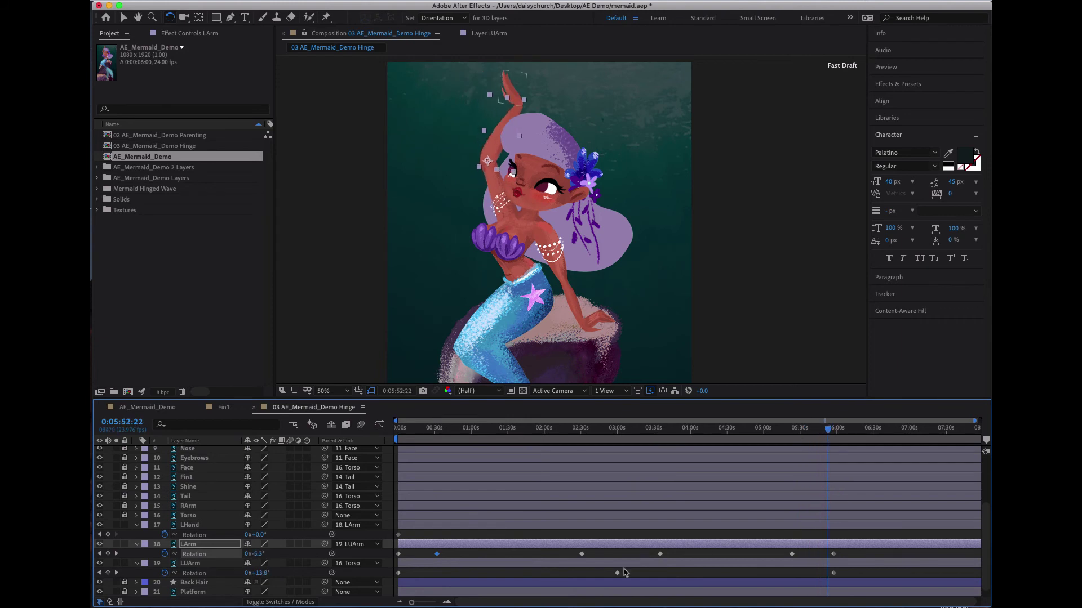
pyautogui.click(399, 429)
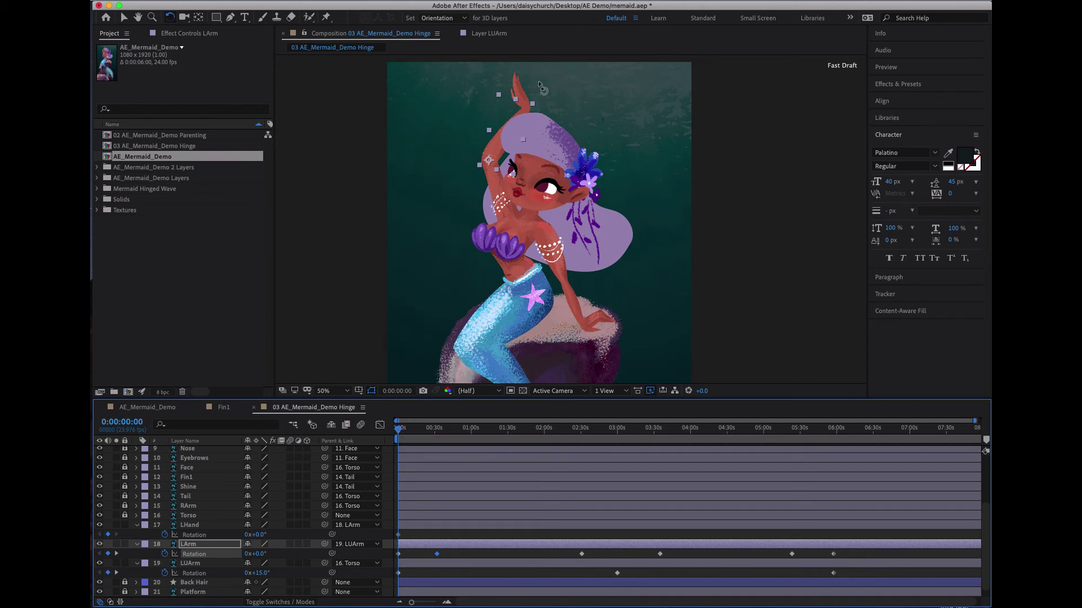
# Rotate LHand clockwise to about 66.8° near 01:08 and to about 113.5° near 03:00 to add two Rotation keyframes
pyautogui.moveTo(403, 432); pyautogui.dragTo(485, 445)
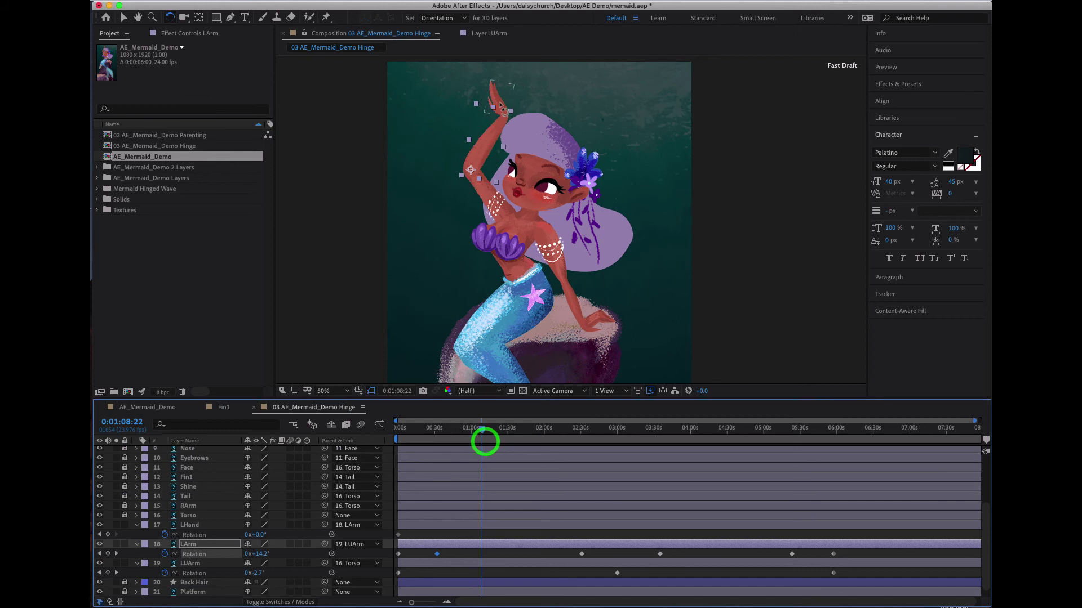
pyautogui.click(497, 93)
pyautogui.moveTo(517, 86); pyautogui.dragTo(535, 111)
pyautogui.moveTo(483, 428); pyautogui.dragTo(620, 449)
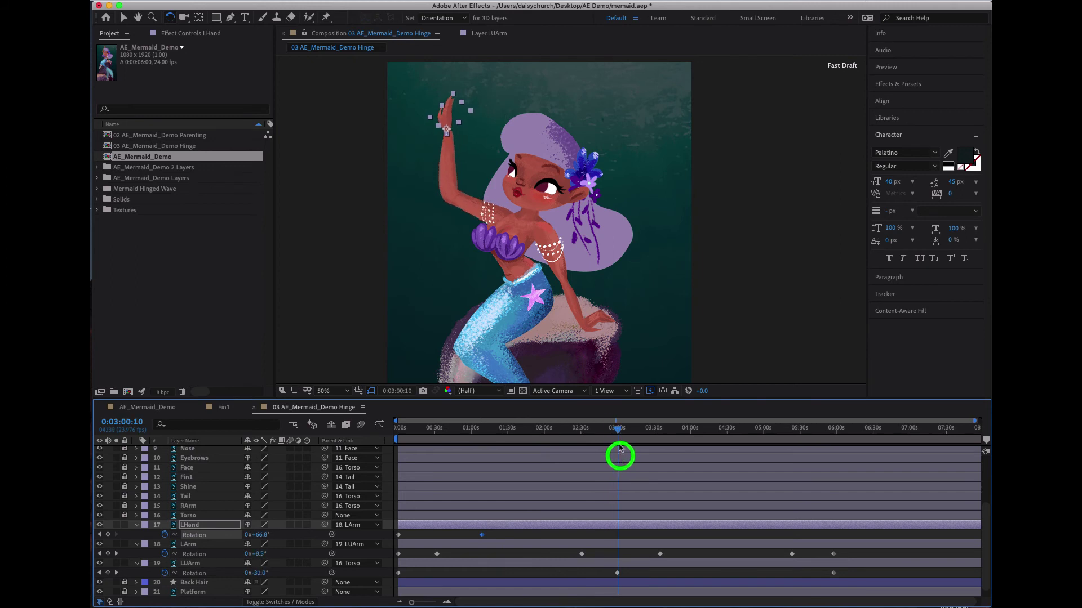
pyautogui.moveTo(453, 93); pyautogui.dragTo(479, 111)
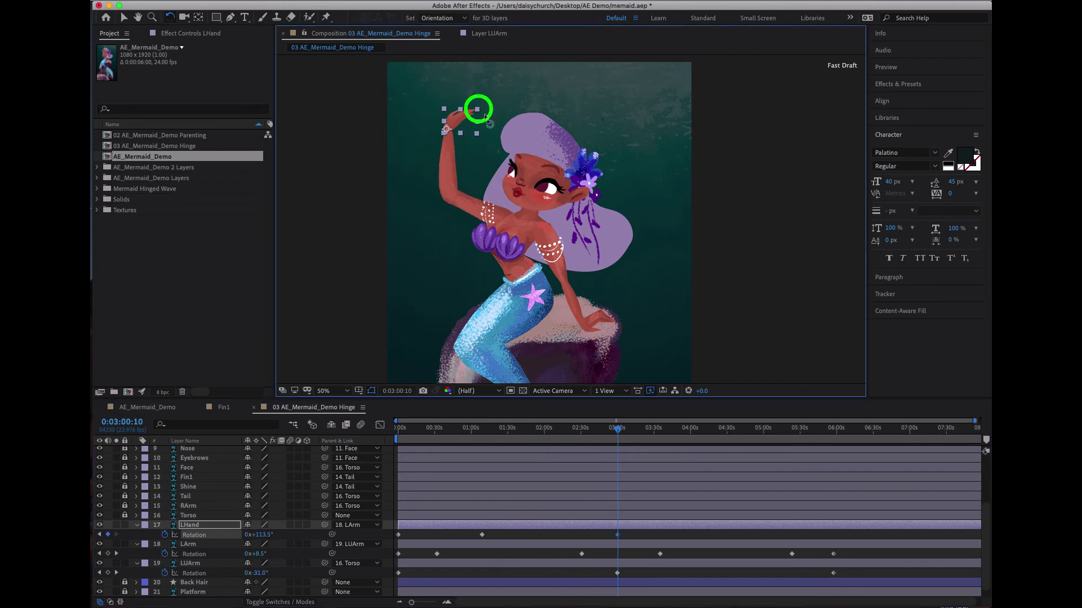
# Rotate LHand counterclockwise just after the 04:00 mark and again just after 05:00 to add two more Rotation keyframes
pyautogui.moveTo(619, 433); pyautogui.dragTo(694, 438)
pyautogui.moveTo(479, 96); pyautogui.dragTo(438, 85)
pyautogui.moveTo(683, 428); pyautogui.dragTo(770, 438)
pyautogui.moveTo(450, 68); pyautogui.dragTo(439, 79)
# Copy LHand's starting Rotation keyframe to about 05:57, in line with the other arm layers' last keyframes, and preview the wave from the start
pyautogui.moveTo(785, 442); pyautogui.dragTo(835, 445)
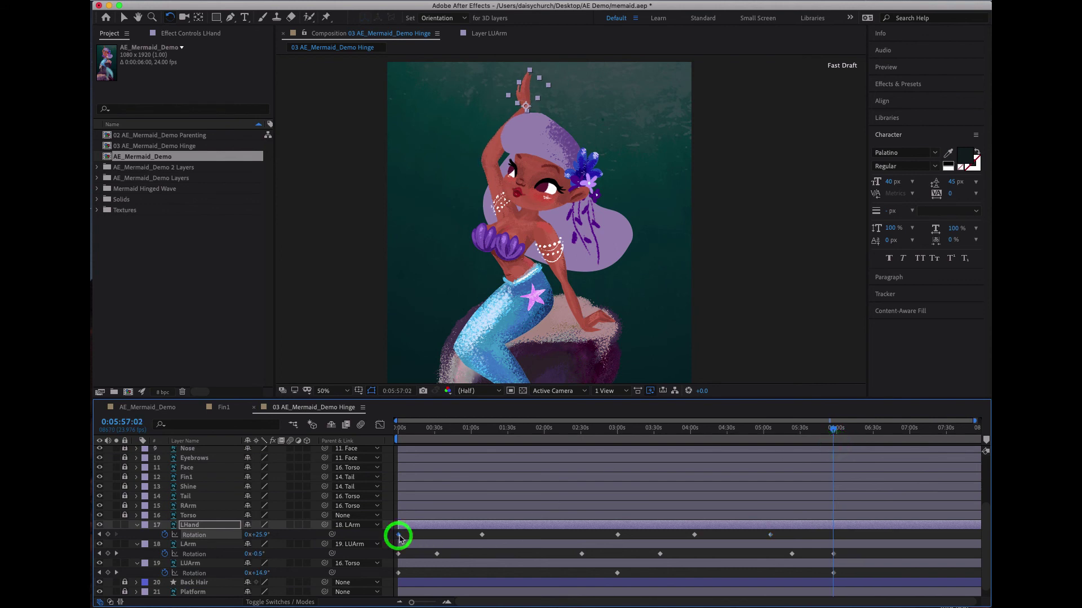
pyautogui.press('super+c')
pyautogui.press('super+v')
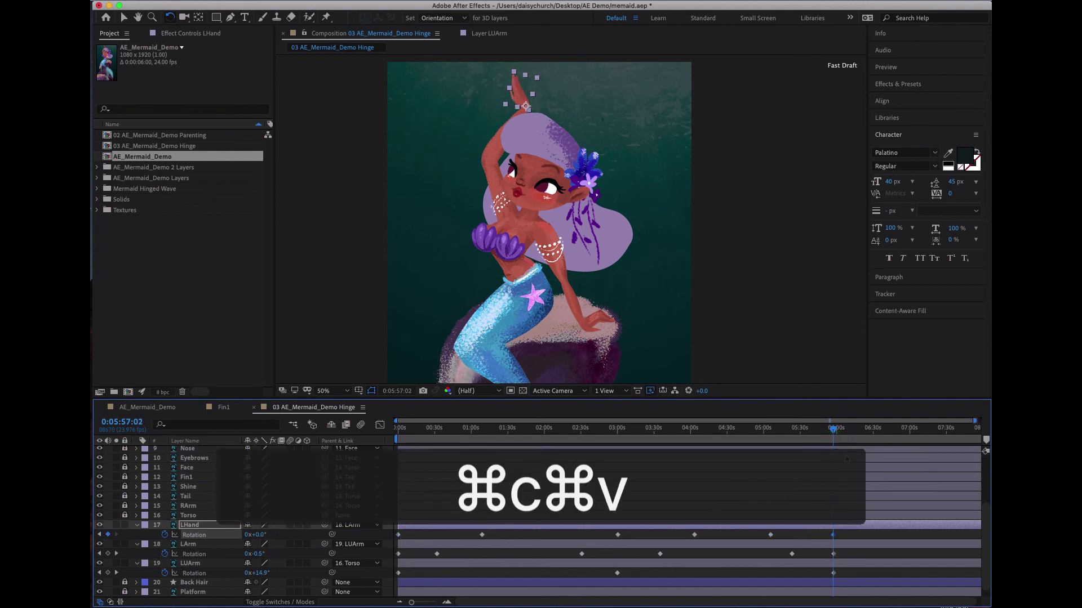
pyautogui.moveTo(403, 431); pyautogui.dragTo(337, 438)
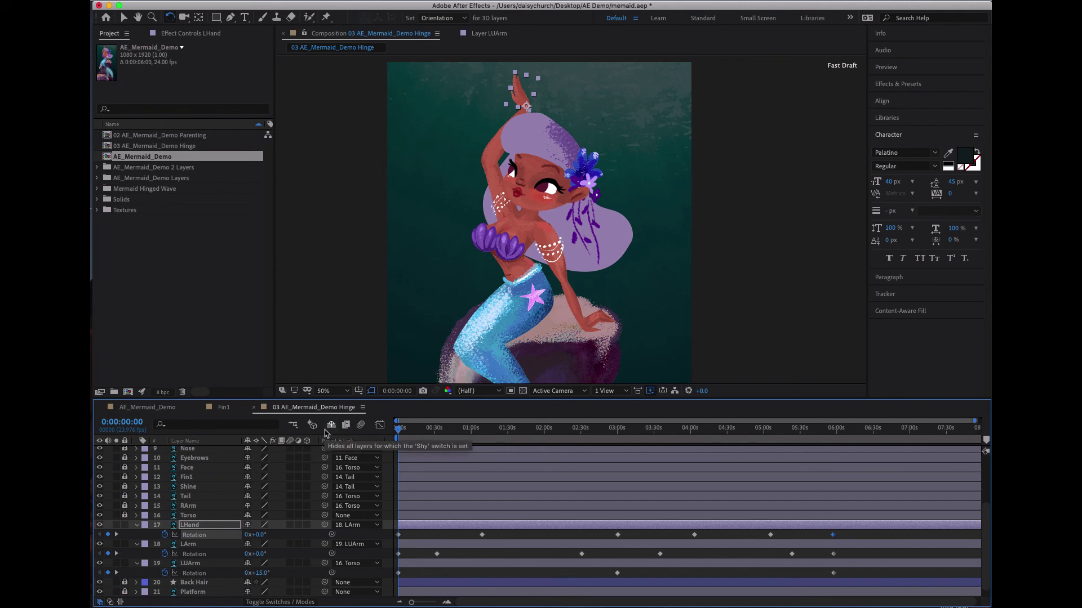
pyautogui.click(326, 427)
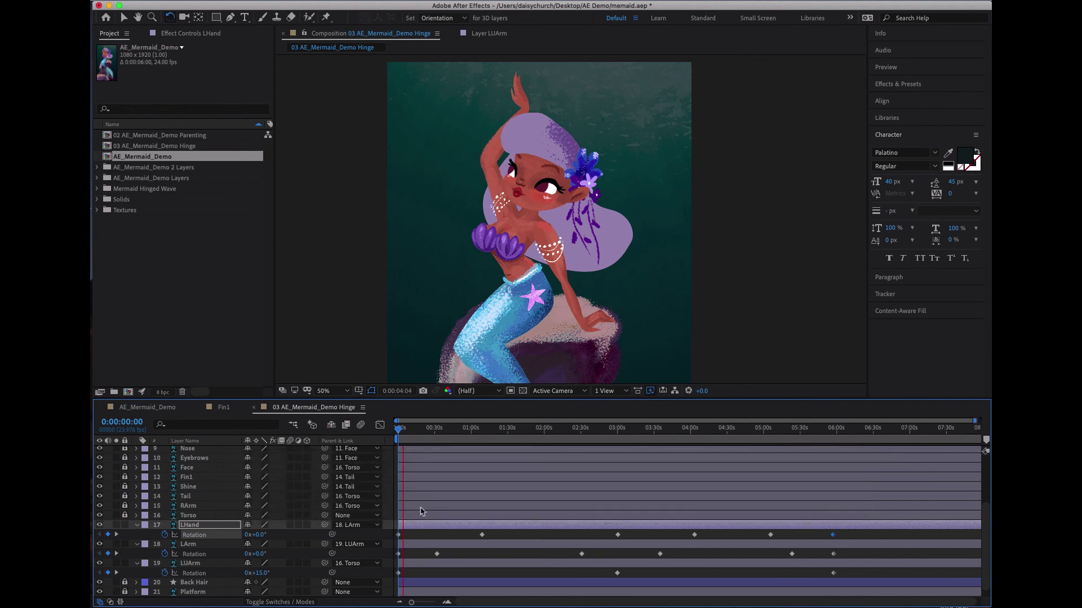
pyautogui.moveTo(396, 429); pyautogui.dragTo(809, 471)
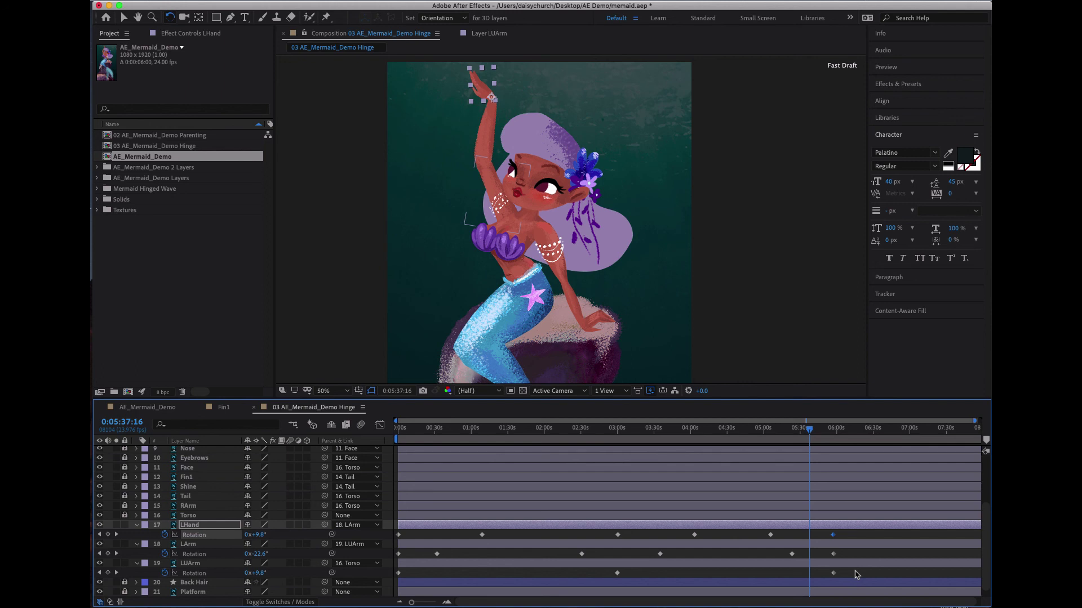
# Apply Easy Ease to all Rotation keyframes of LHand, LArm and LUArm, and scrub through the wave up to about 05:58
pyautogui.moveTo(857, 577); pyautogui.dragTo(377, 532)
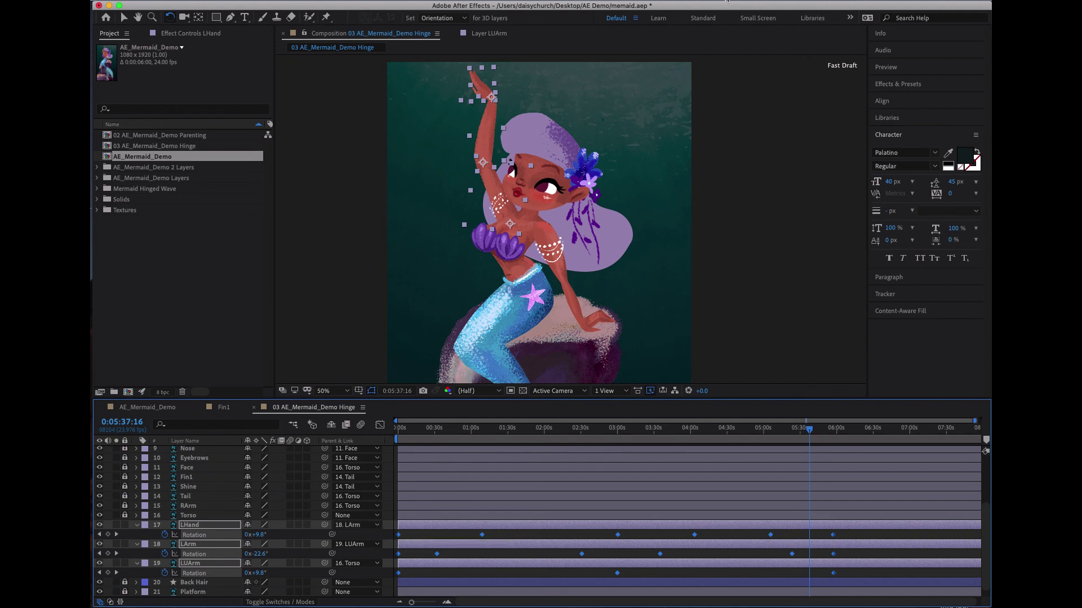
pyautogui.press('9')
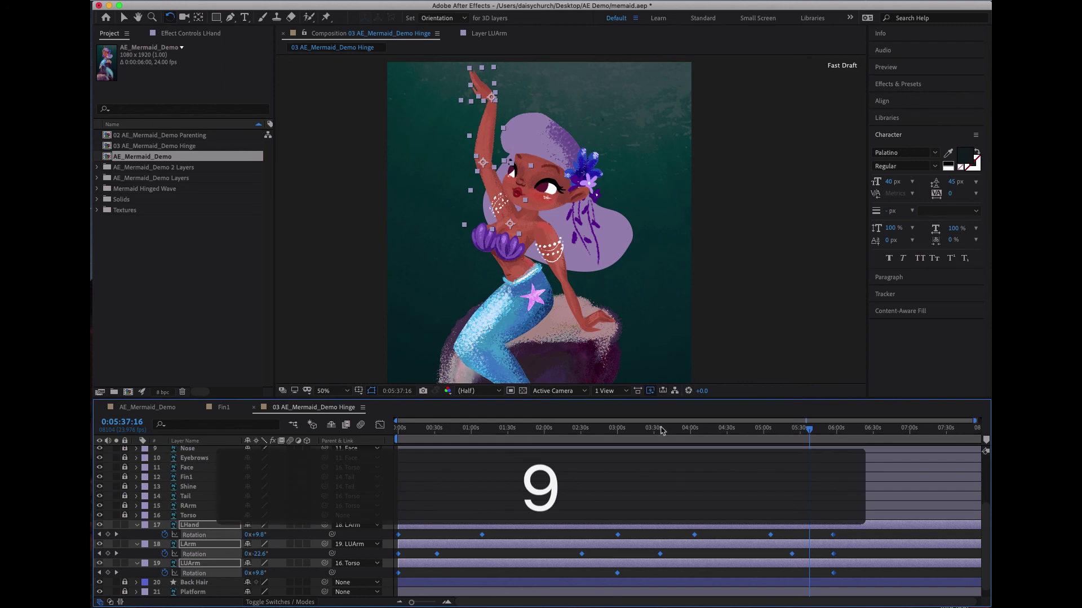
pyautogui.press('F12')
pyautogui.press('F12')
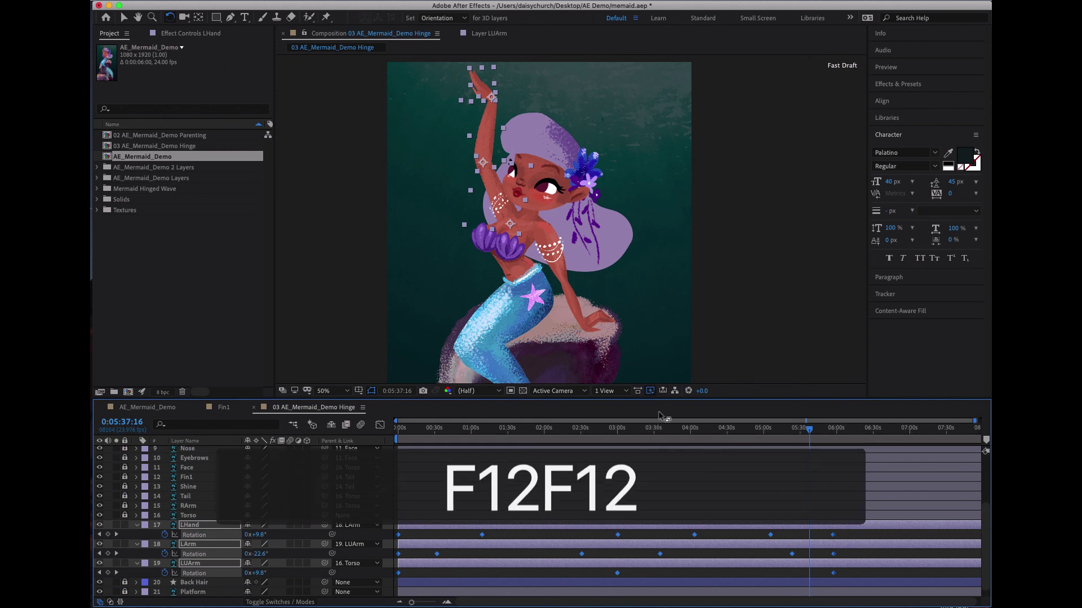
pyautogui.press('F12')
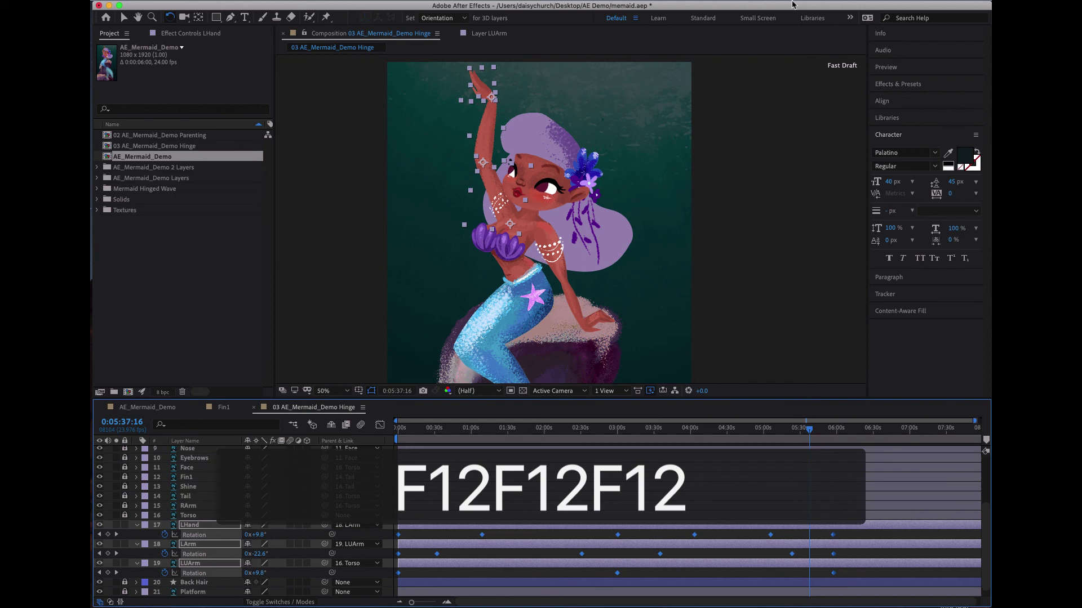
pyautogui.click(686, 2)
pyautogui.click(697, 51)
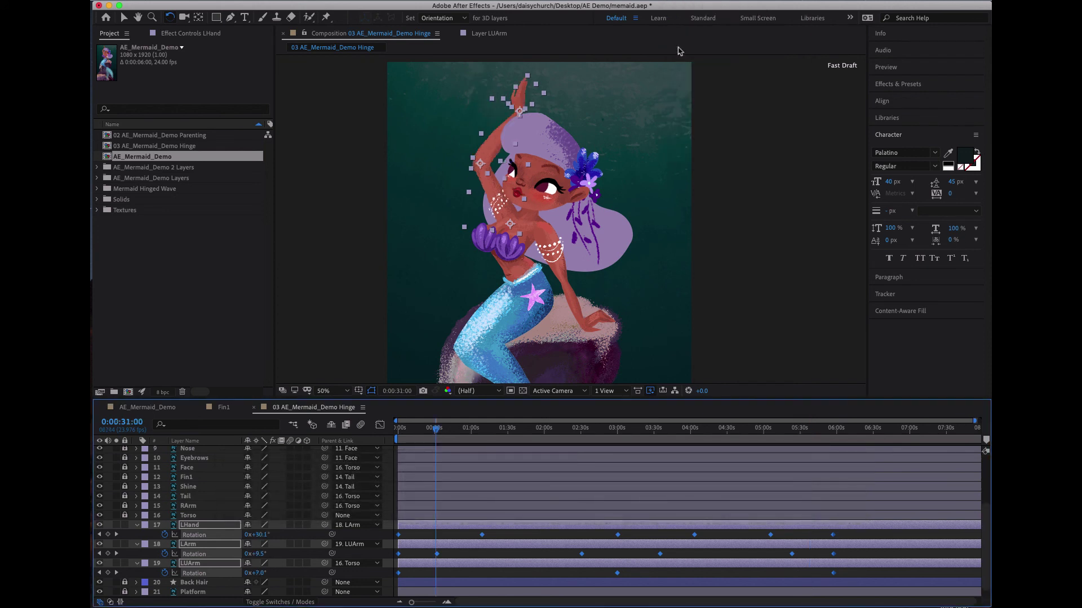
pyautogui.press('F9')
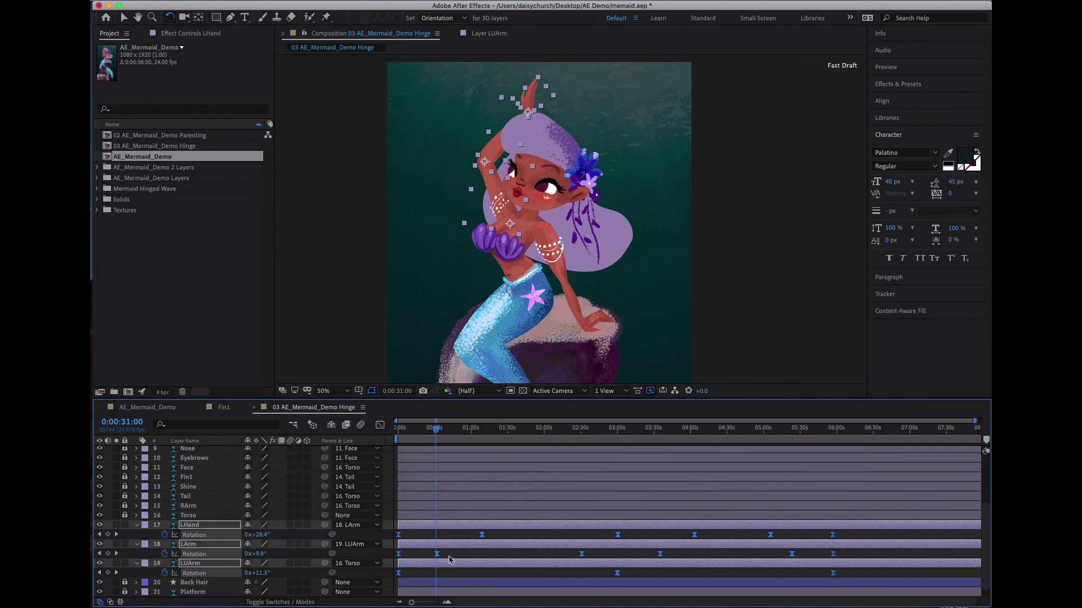
pyautogui.moveTo(434, 440); pyautogui.dragTo(836, 472)
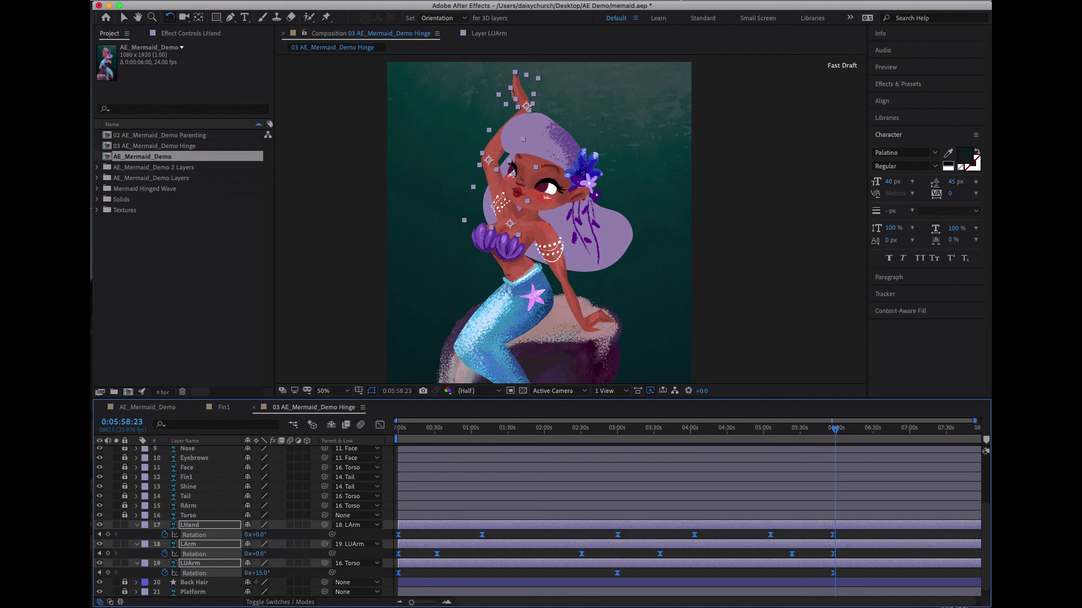